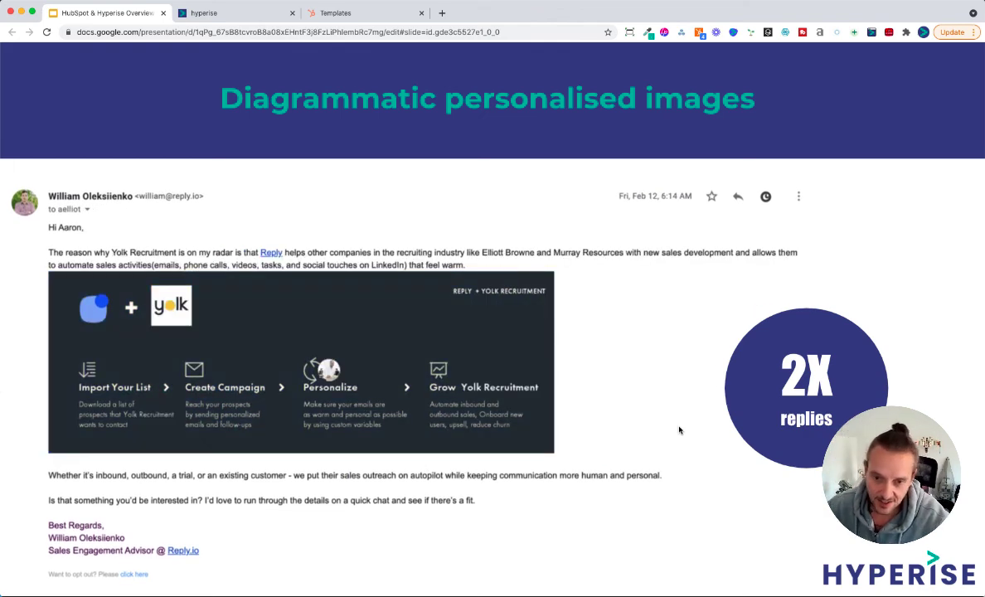
# Advance the presentation one slide, switch to Hyperise and start a new image
pyautogui.press('Right')
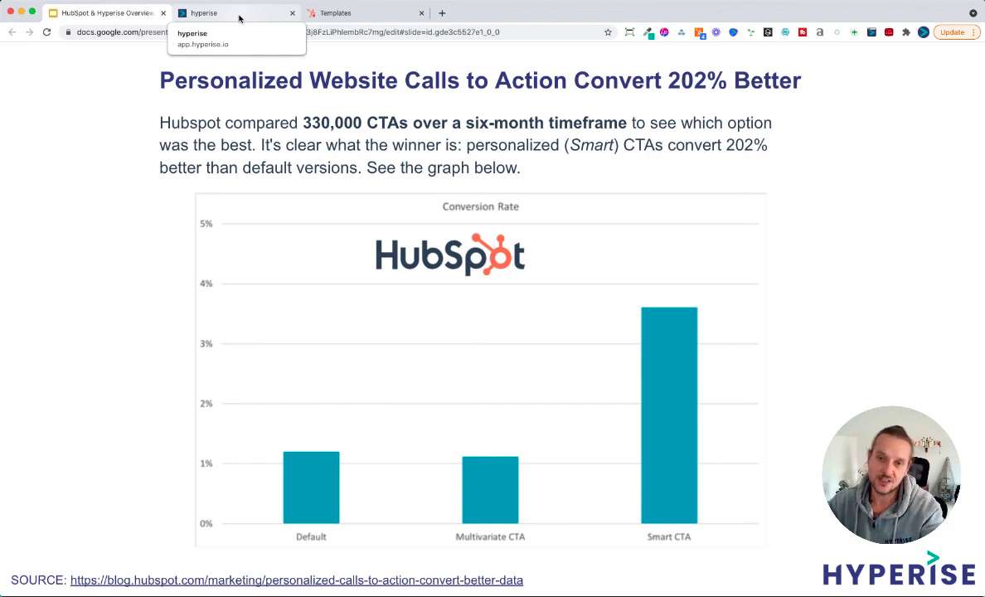
pyautogui.click(238, 14)
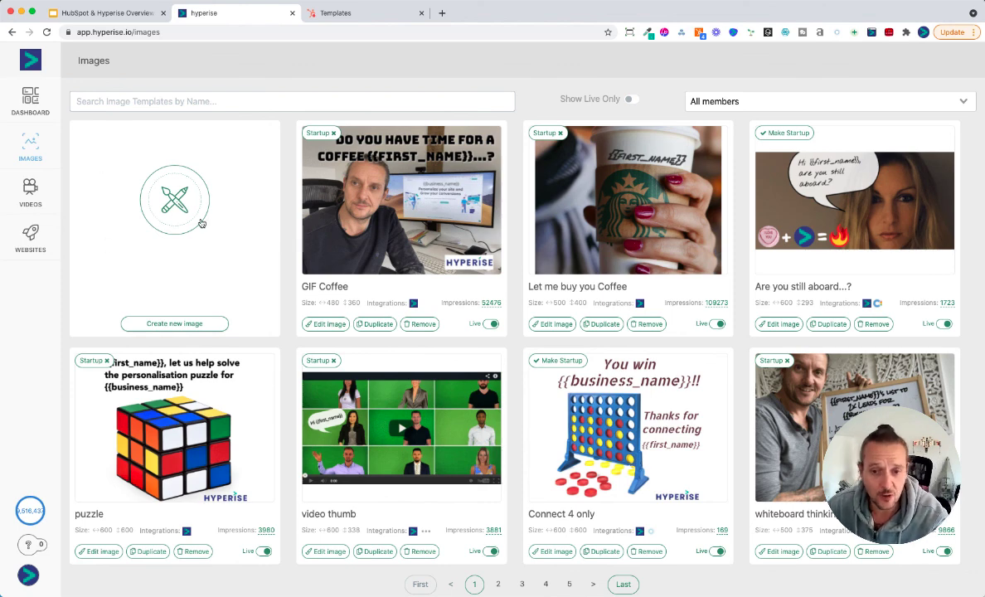
pyautogui.click(180, 200)
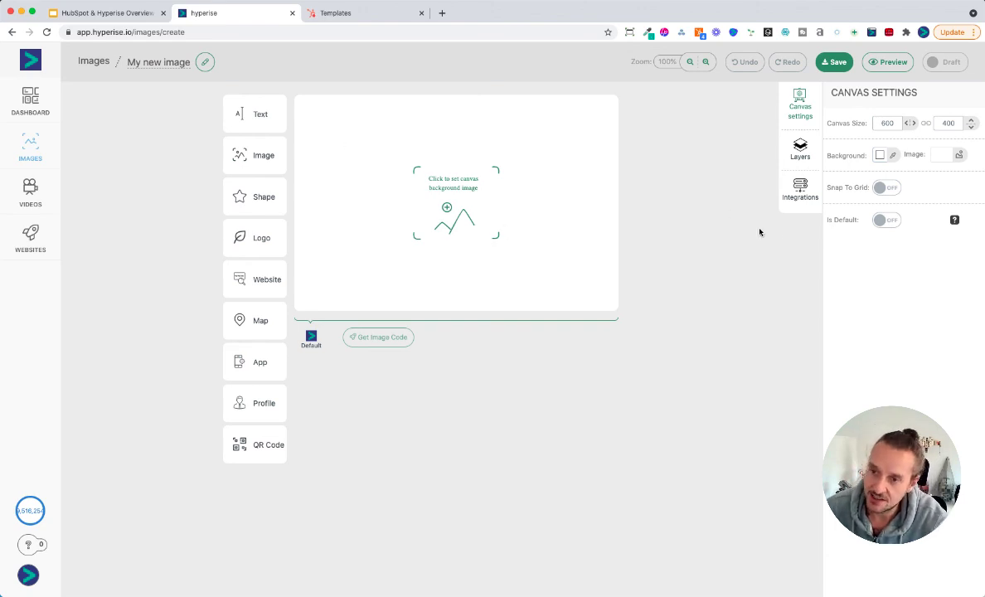
# Set the wave GIF from the image library as the canvas background, adjusting the canvas to the picture's size
pyautogui.click(458, 195)
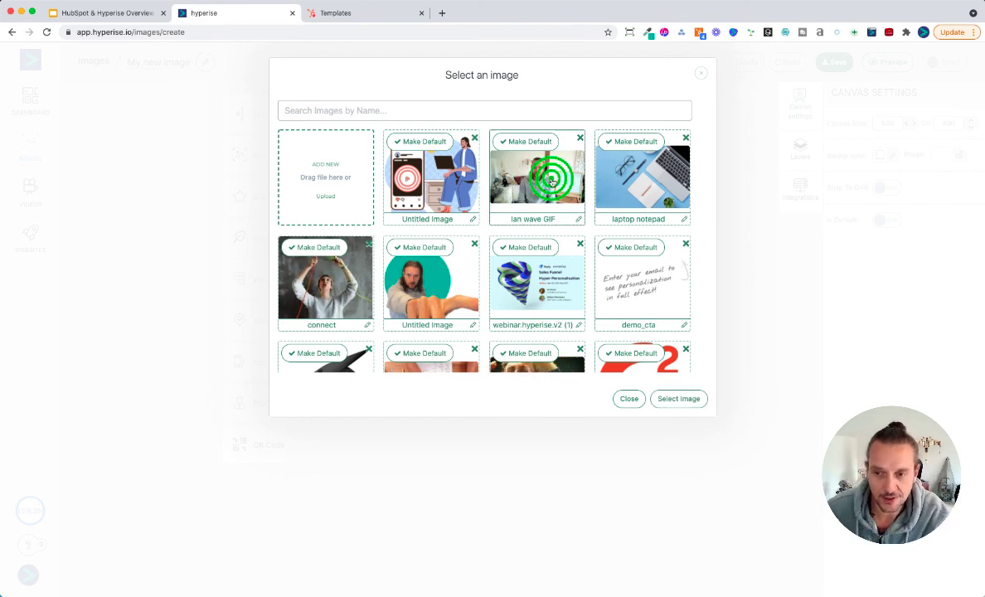
pyautogui.click(695, 401)
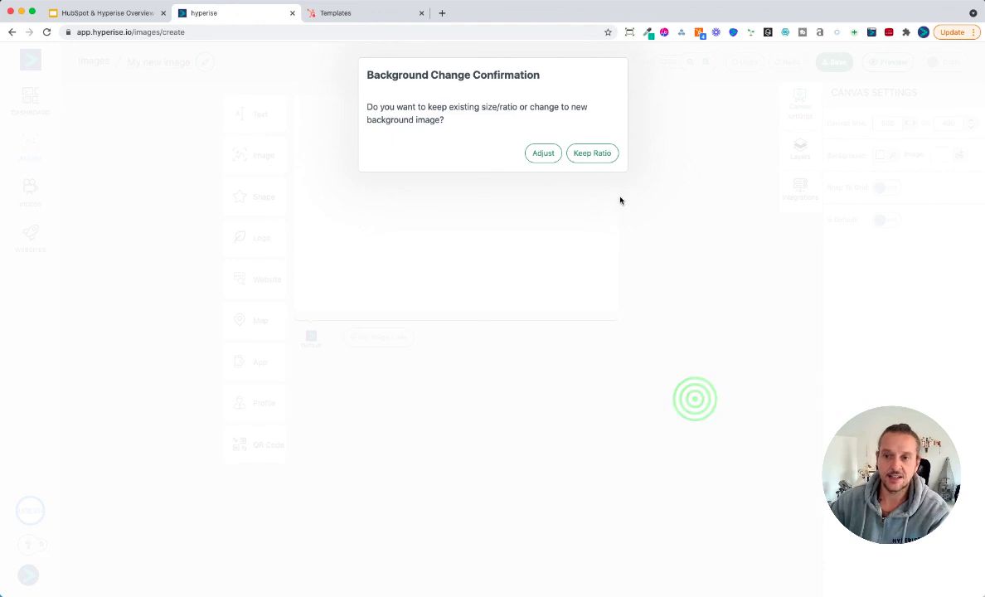
pyautogui.click(544, 152)
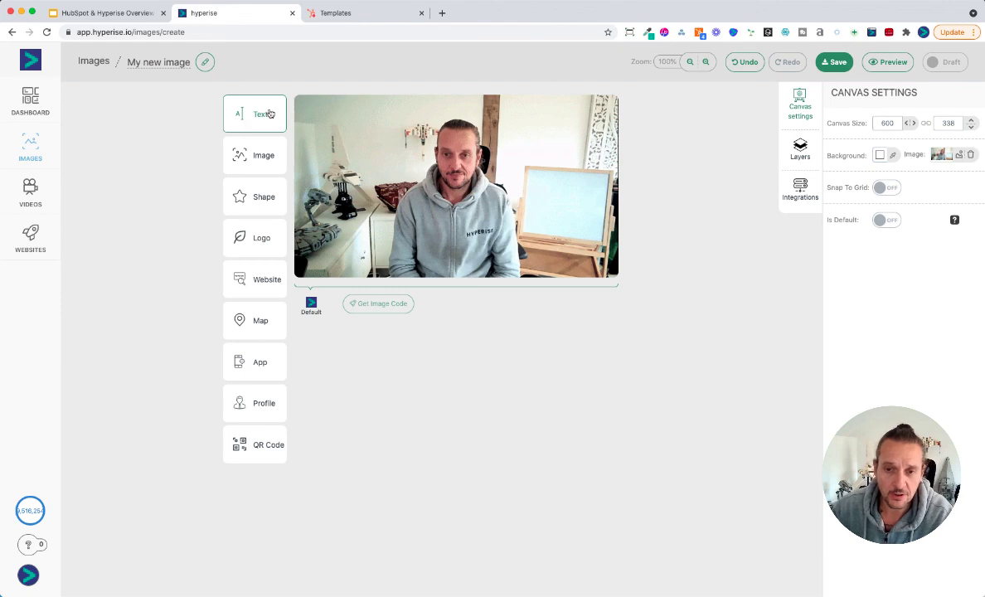
# Add a text layer on the whiteboard, tilted to match the board, containing the first_name merge tag
pyautogui.moveTo(253, 116); pyautogui.dragTo(569, 211)
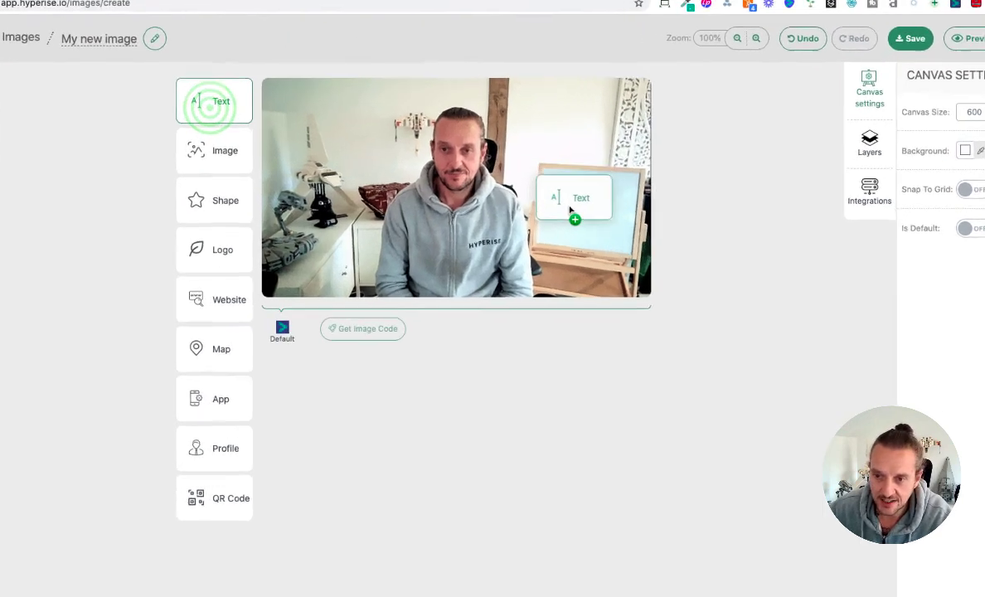
pyautogui.click(574, 203)
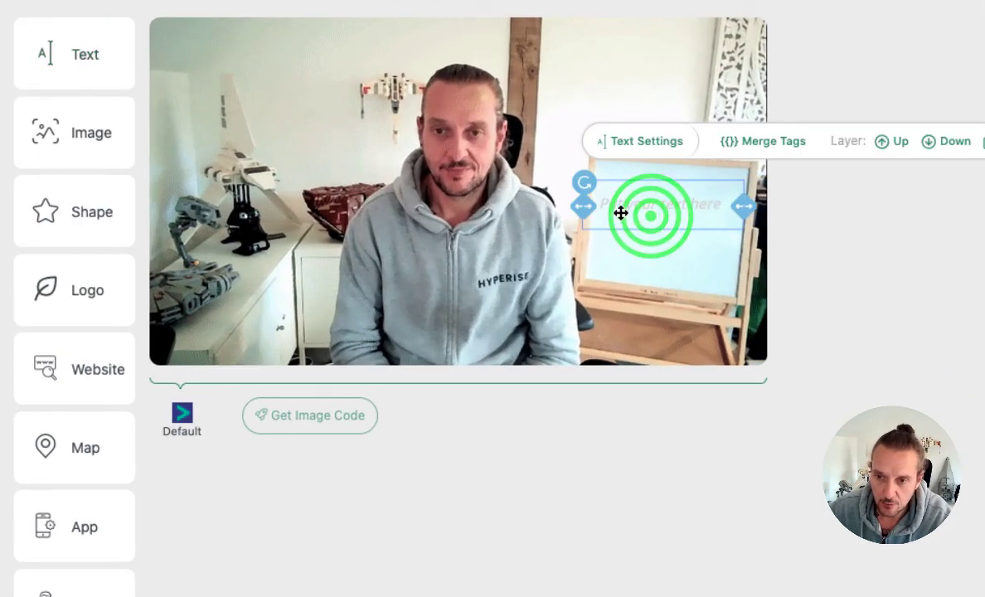
pyautogui.moveTo(583, 183); pyautogui.dragTo(589, 175)
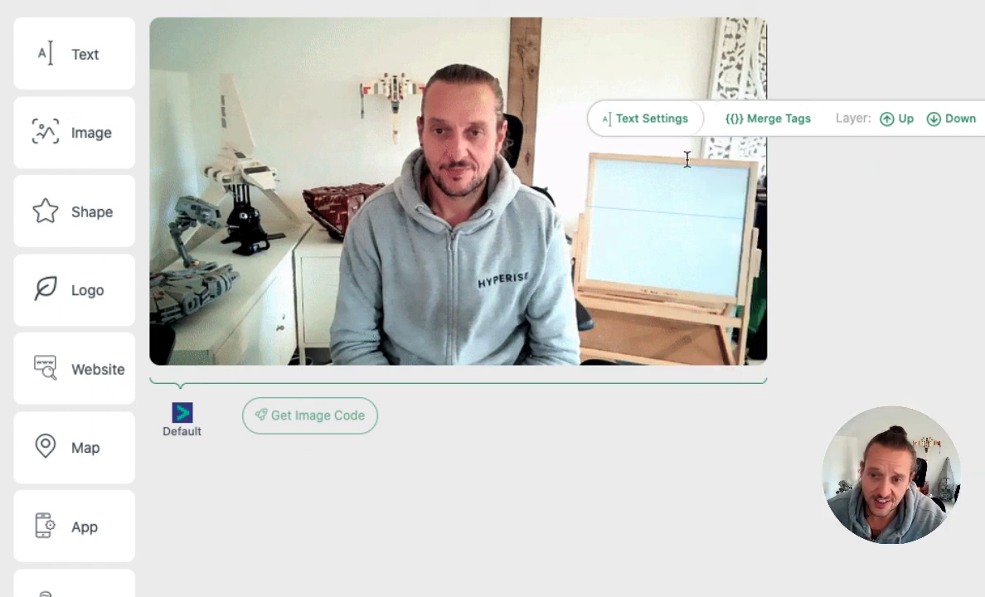
pyautogui.moveTo(747, 136)
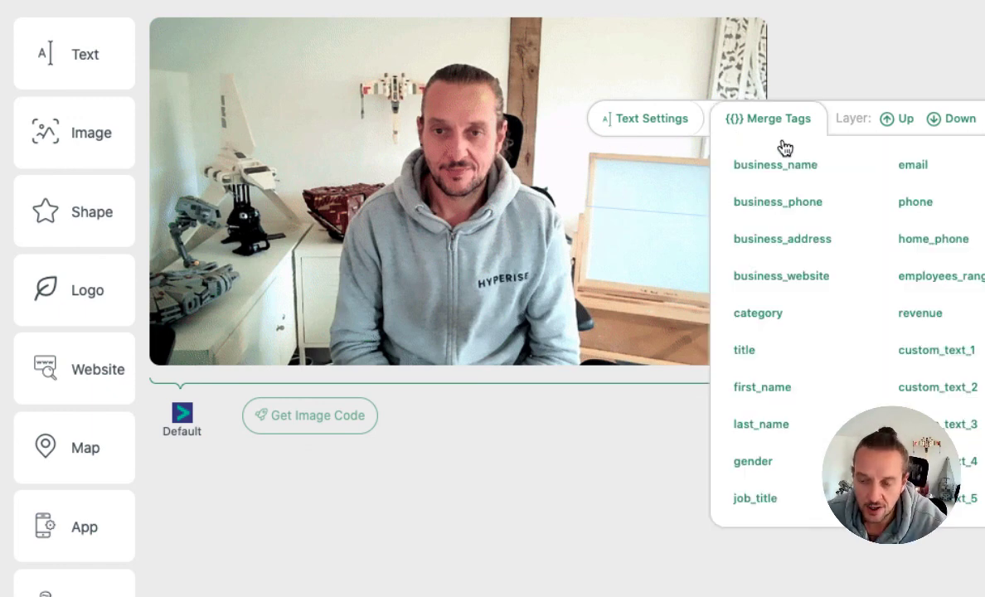
pyautogui.click(764, 391)
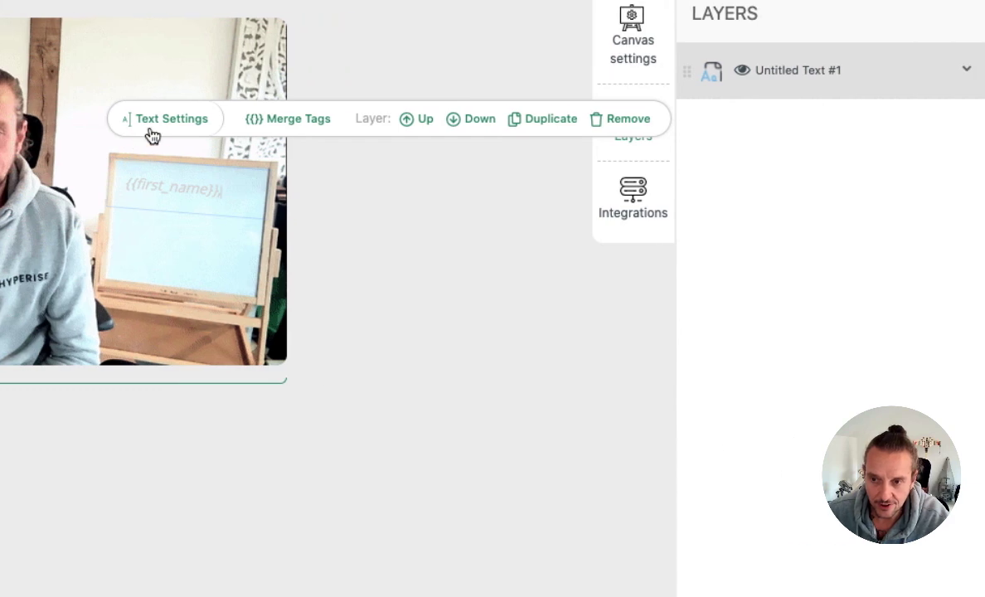
# Change the colour of the first-name text to black
pyautogui.click(237, 123)
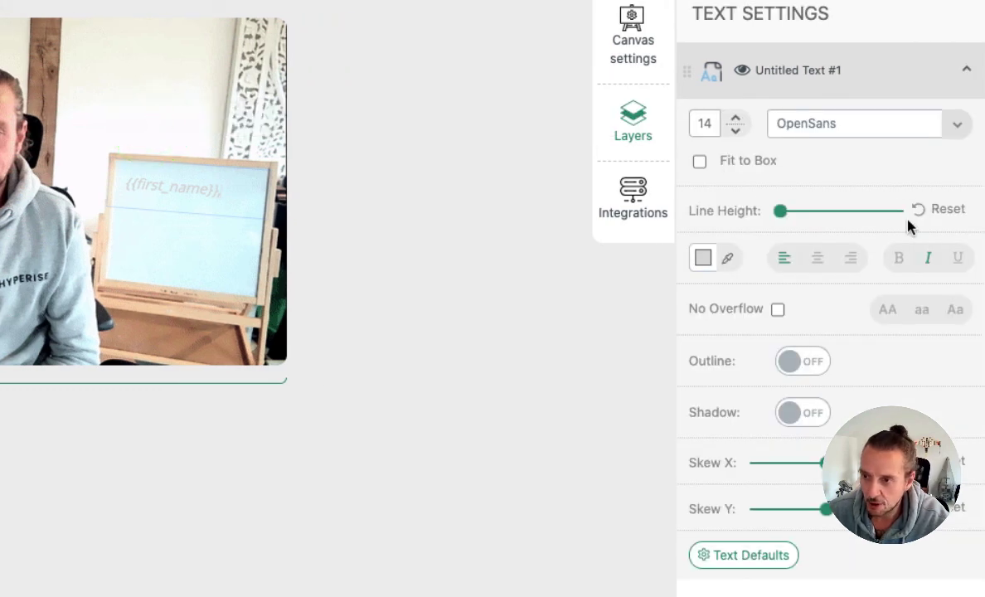
pyautogui.click(705, 258)
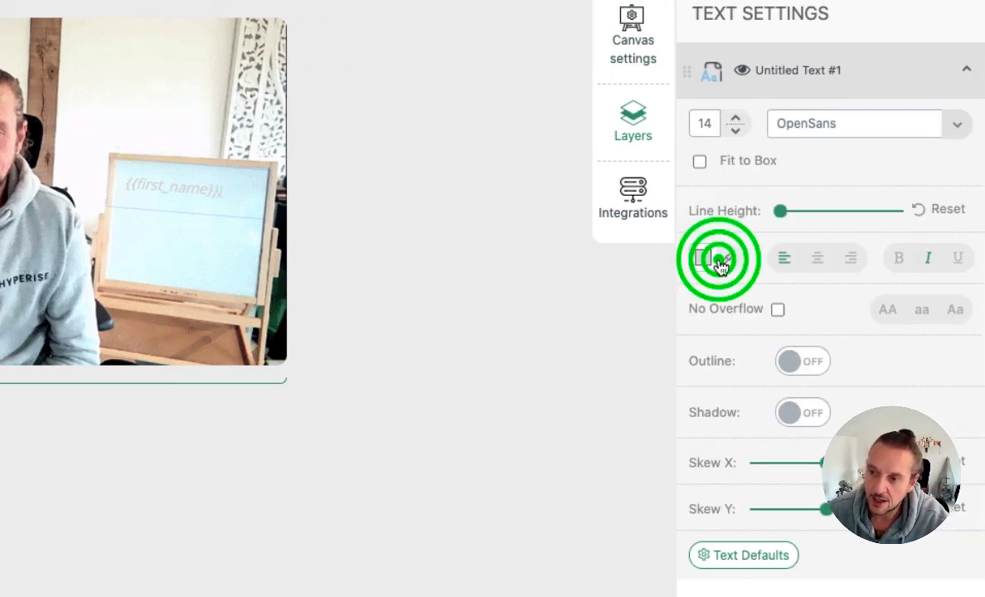
pyautogui.click(689, 568)
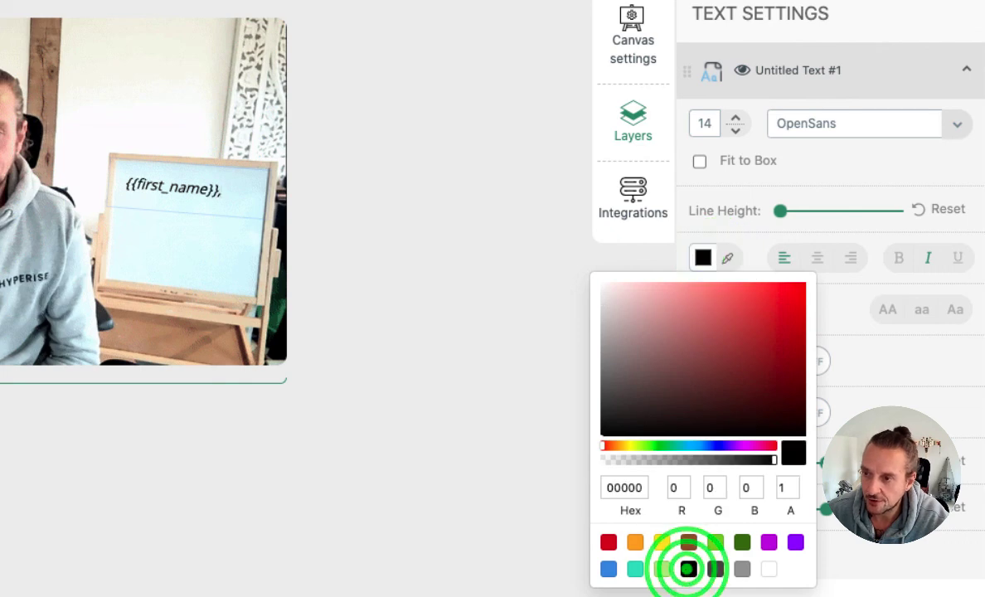
# Set the first-name text's font to PermanentMarker and turn off its italic style
pyautogui.click(959, 124)
pyautogui.scroll(-1, 881, 293)
pyautogui.scroll(-15, 881, 293)
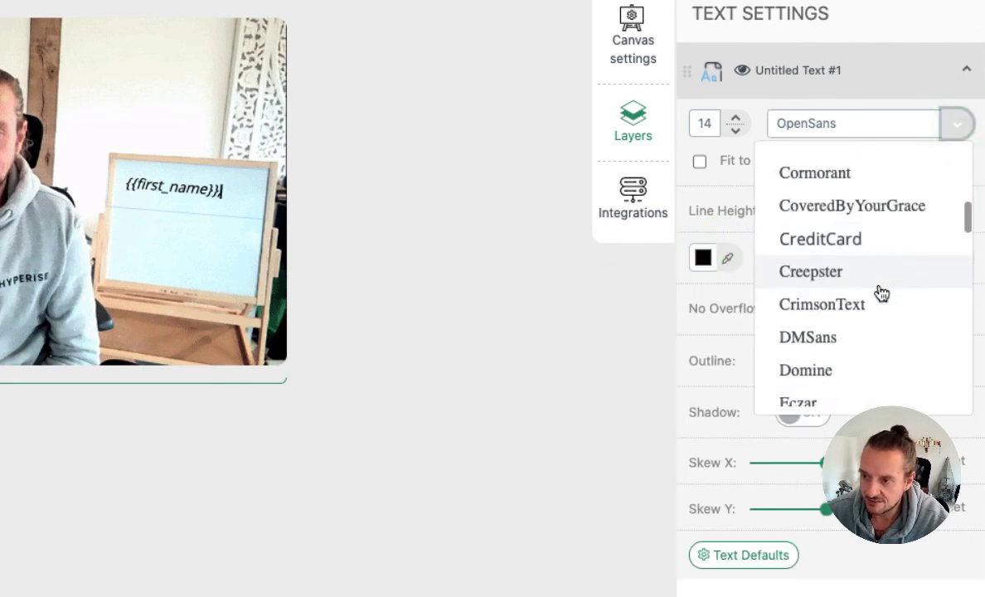
pyautogui.scroll(-10, 879, 294)
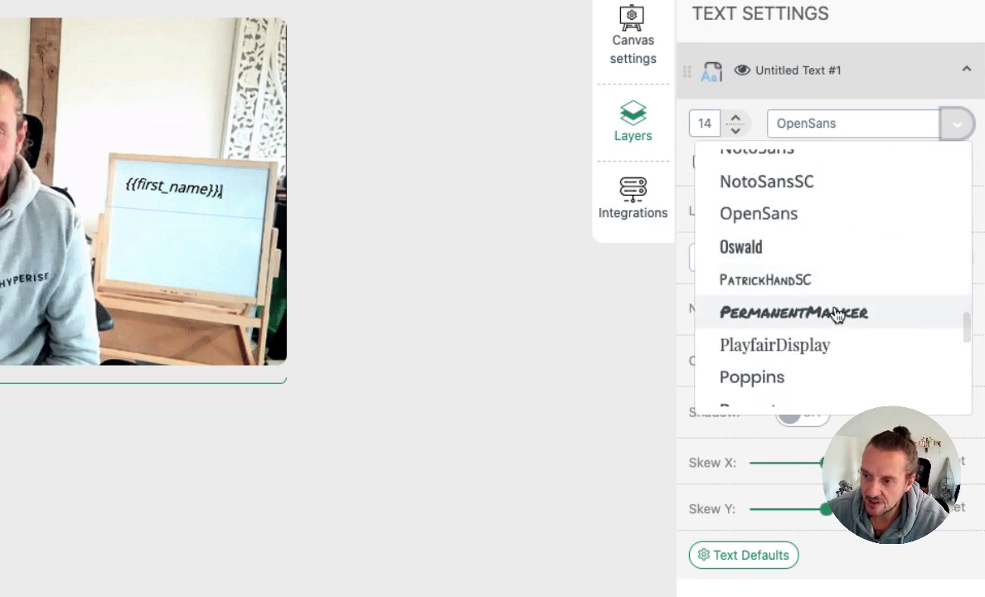
pyautogui.click(839, 312)
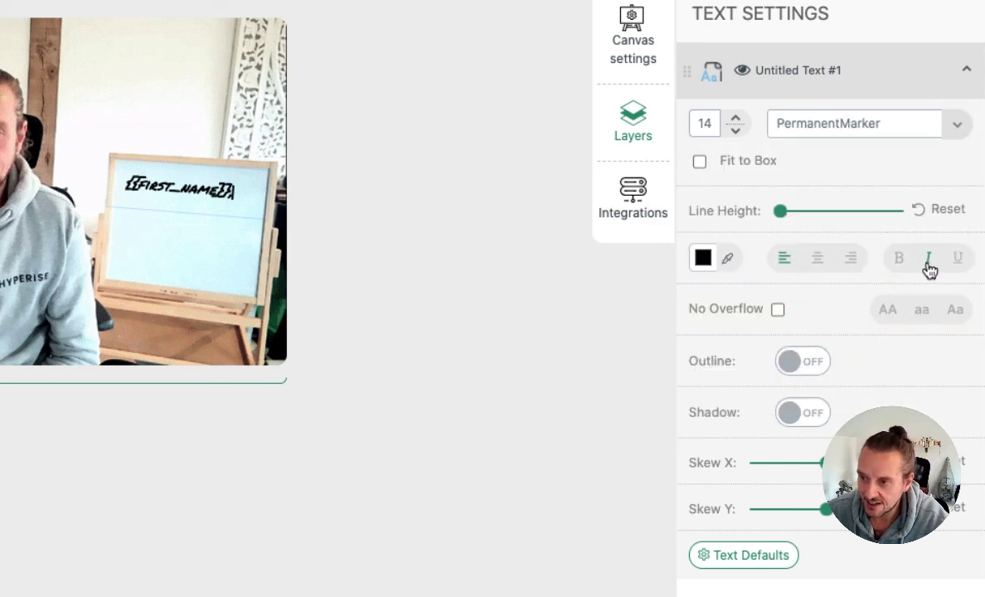
pyautogui.click(928, 259)
# Increase the first-name text's size to 18 and enable Fit to Box
pyautogui.click(739, 121)
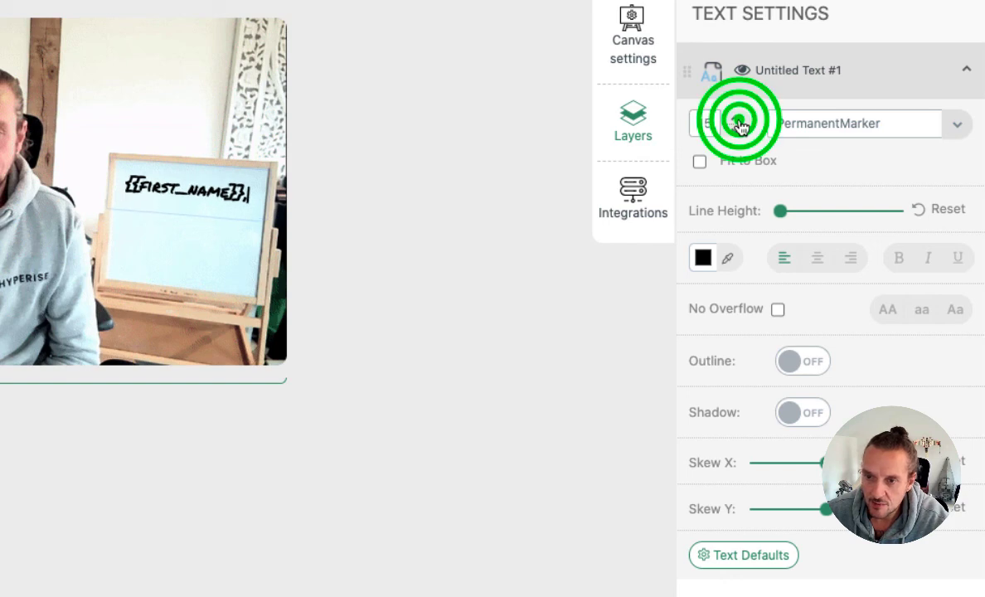
pyautogui.click(739, 121)
pyautogui.click(739, 121)
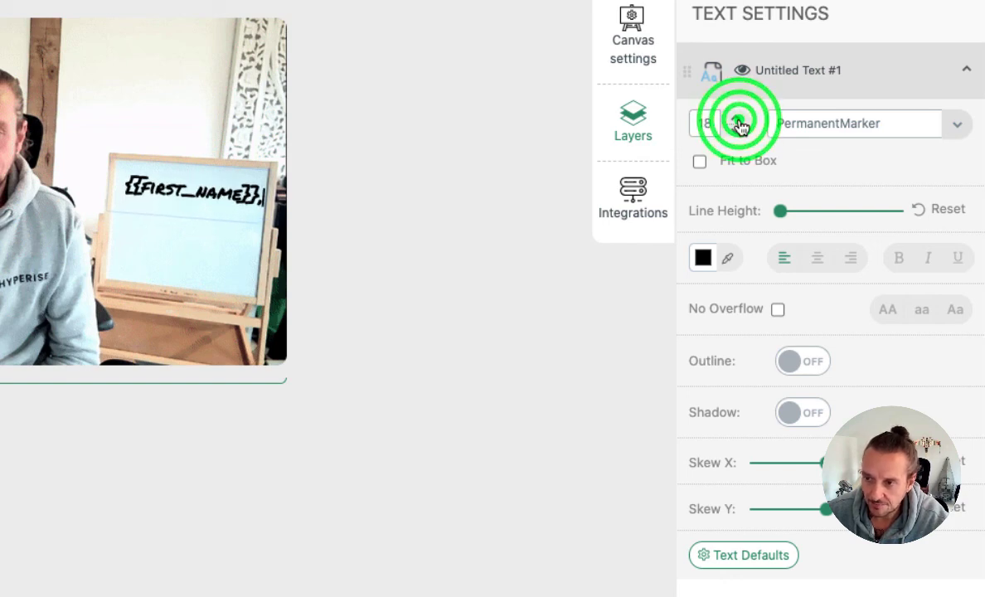
pyautogui.click(696, 163)
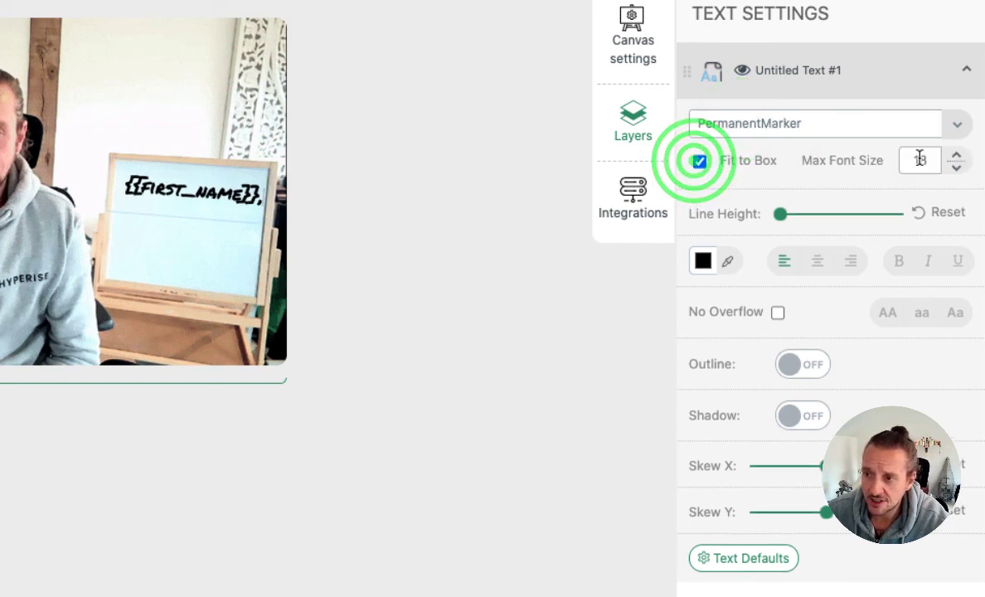
# Shift the first-name text slightly to the left along the whiteboard's upper edge
pyautogui.click(185, 188)
pyautogui.click(187, 226)
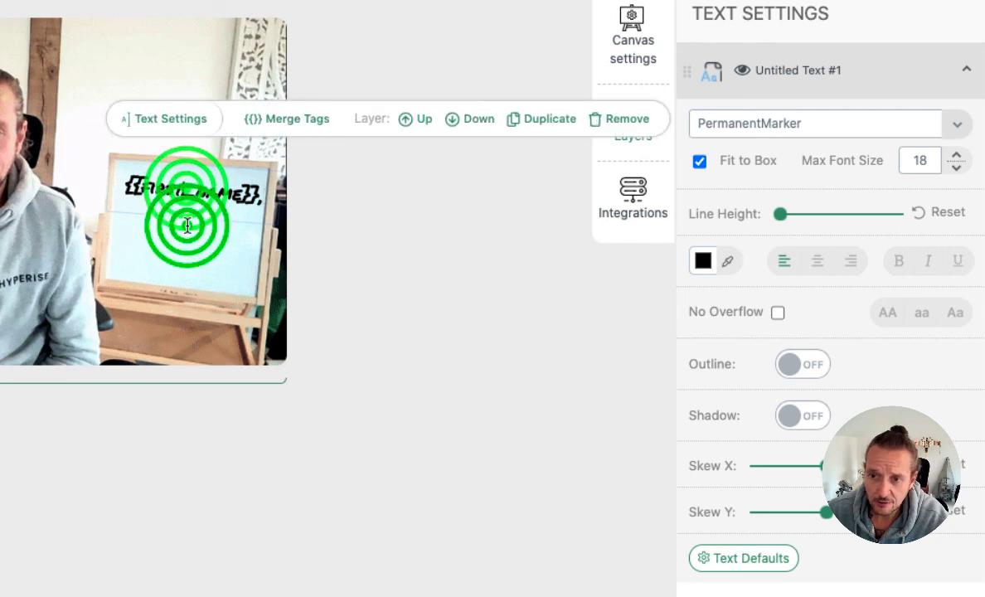
pyautogui.click(217, 200)
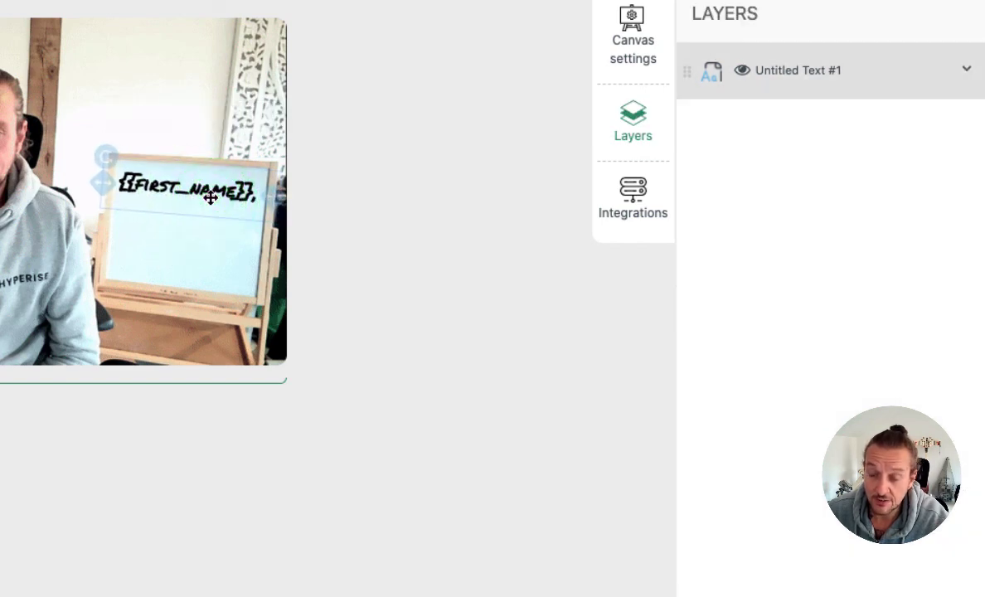
pyautogui.click(211, 197)
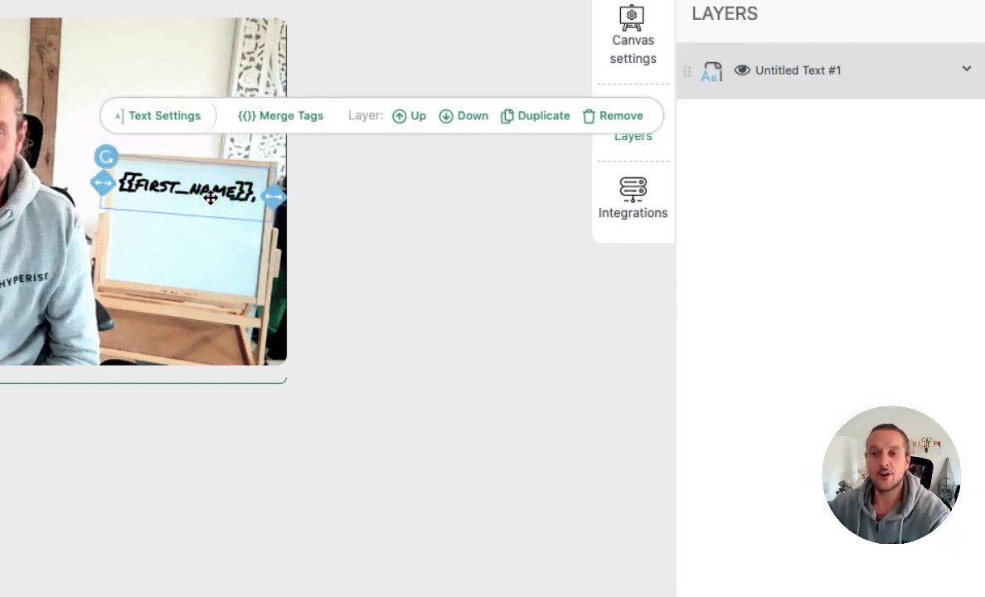
pyautogui.click(170, 116)
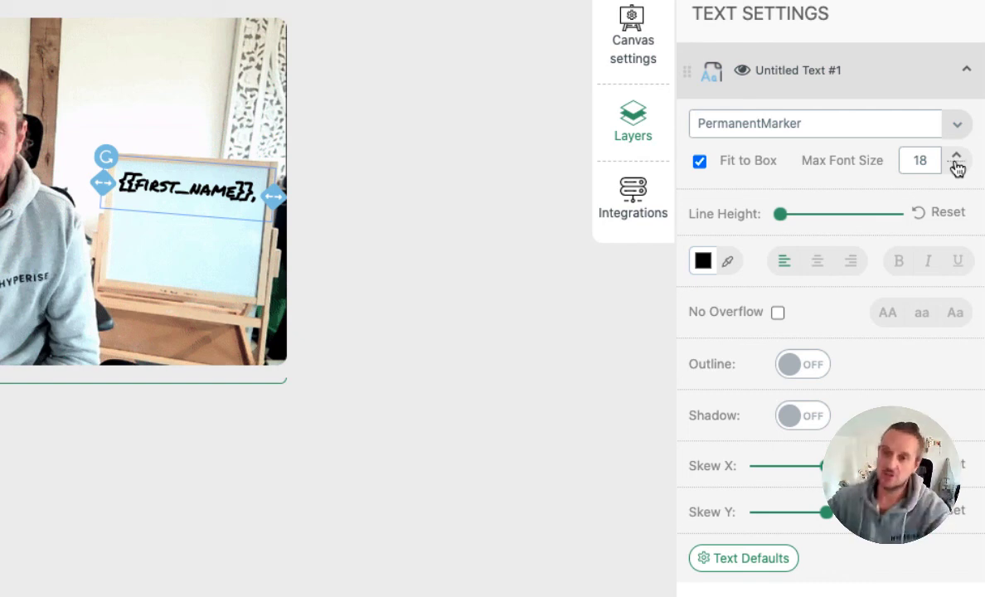
pyautogui.click(204, 190)
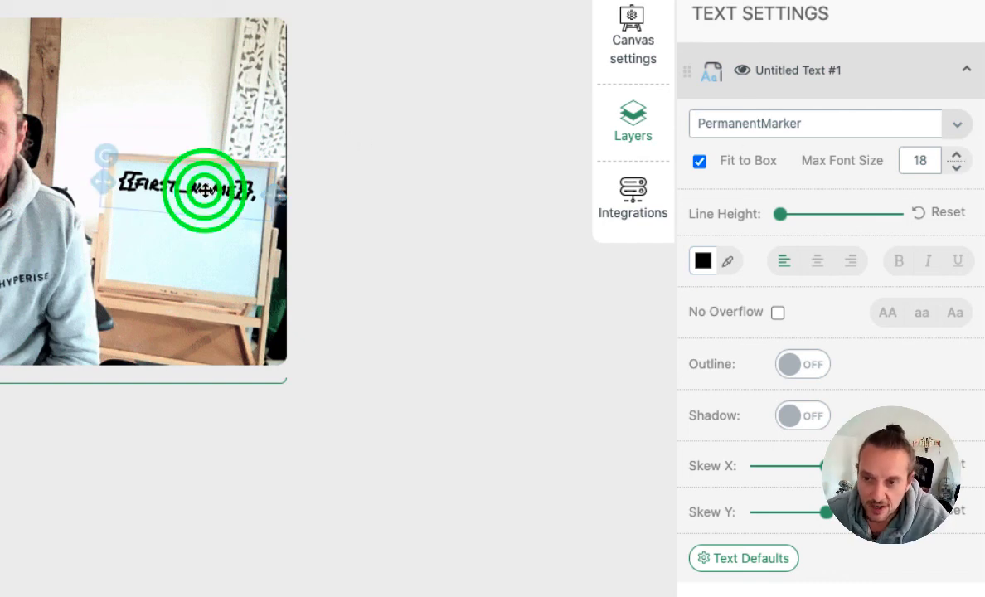
# Duplicate the first-name text layer and place the copy directly beneath the original on the whiteboard
pyautogui.click(205, 188)
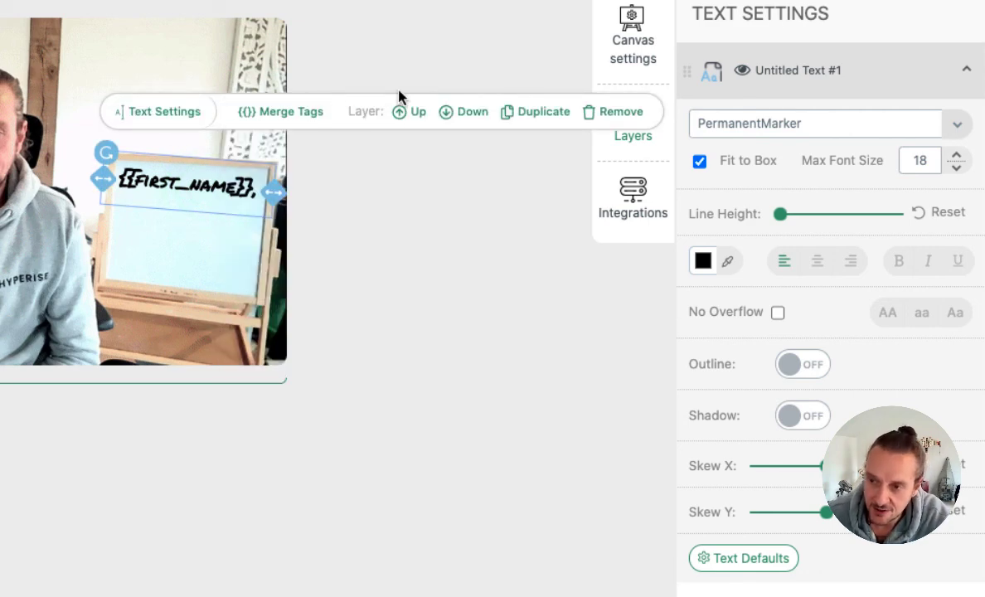
pyautogui.click(543, 115)
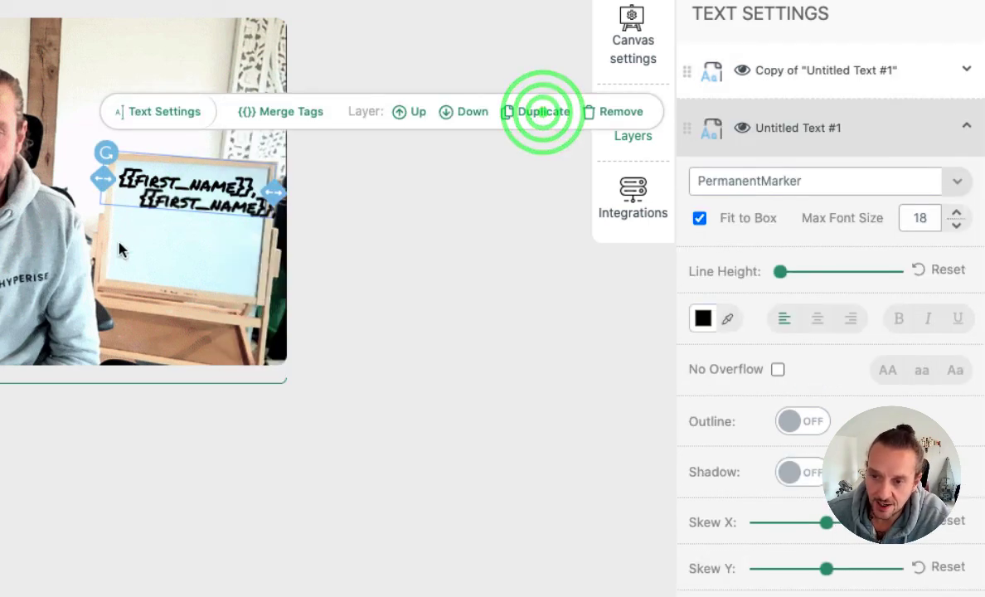
pyautogui.moveTo(196, 209); pyautogui.dragTo(174, 221)
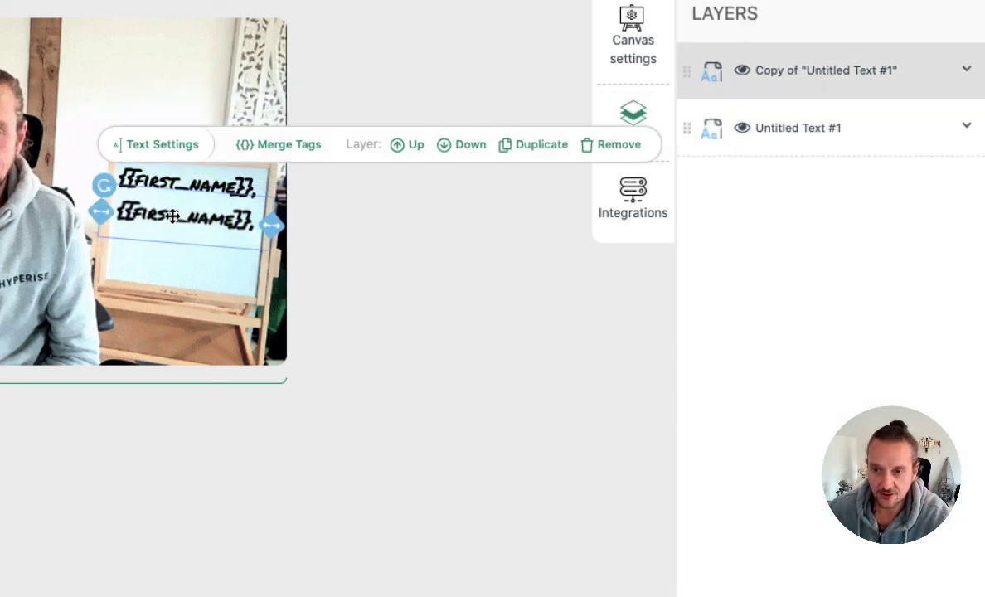
# Replace the duplicated text with "would love to chat...", breaking the line before "to"
pyautogui.click(165, 218)
pyautogui.click(165, 219)
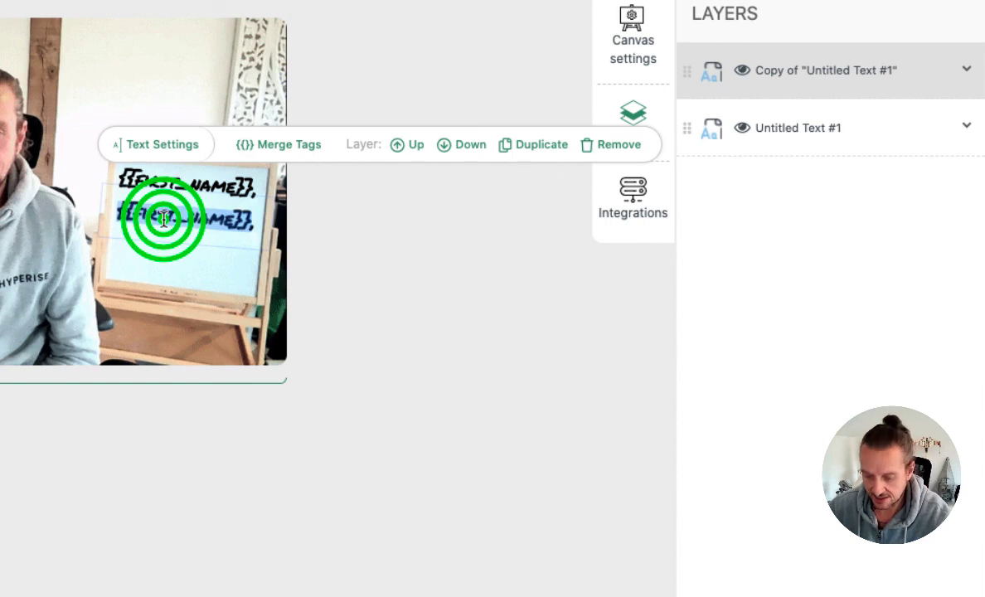
pyautogui.write('would love to ')
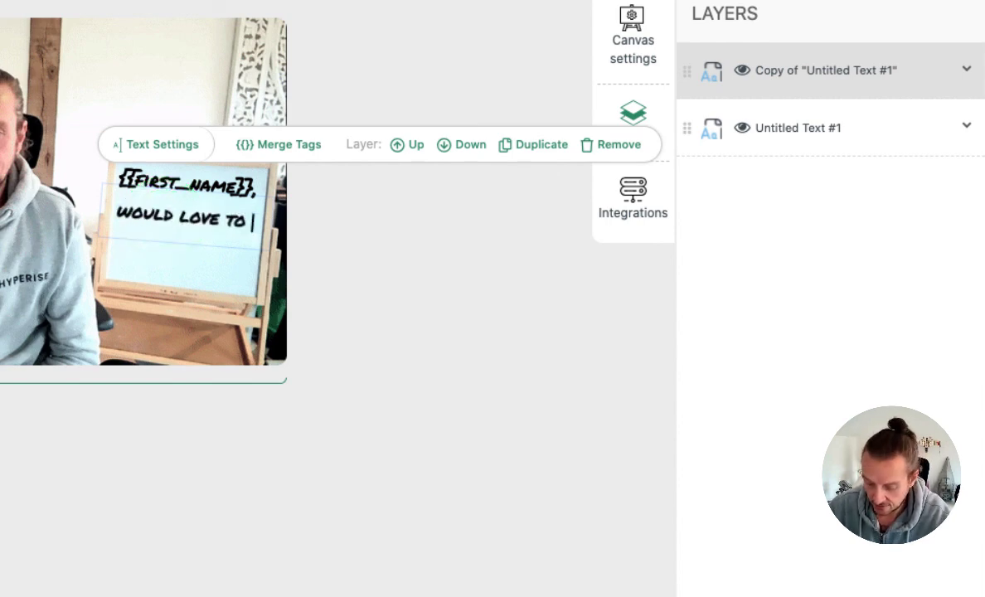
pyautogui.write('chat!')
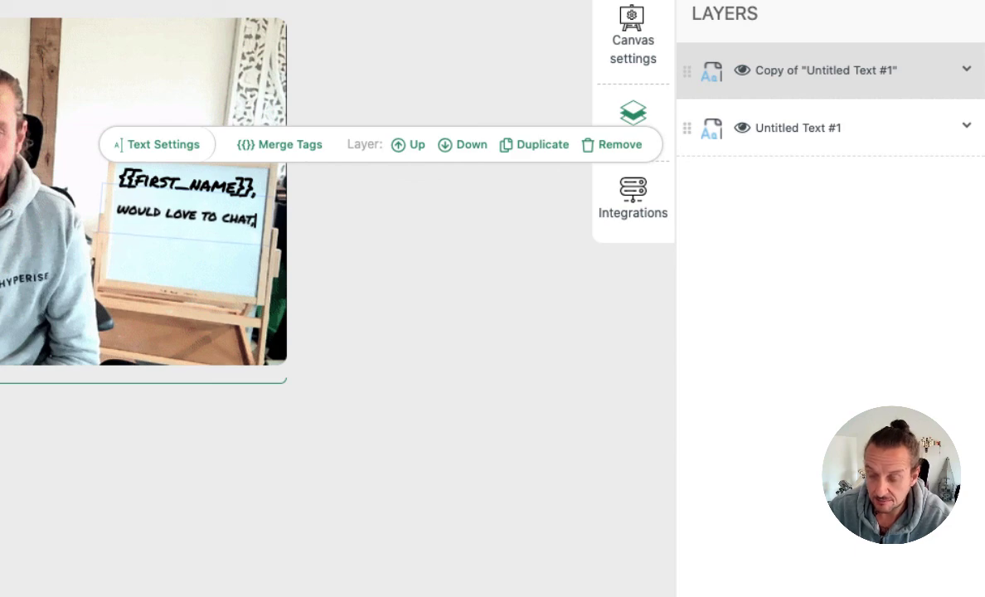
pyautogui.press('BackSpace')
pyautogui.write('...')
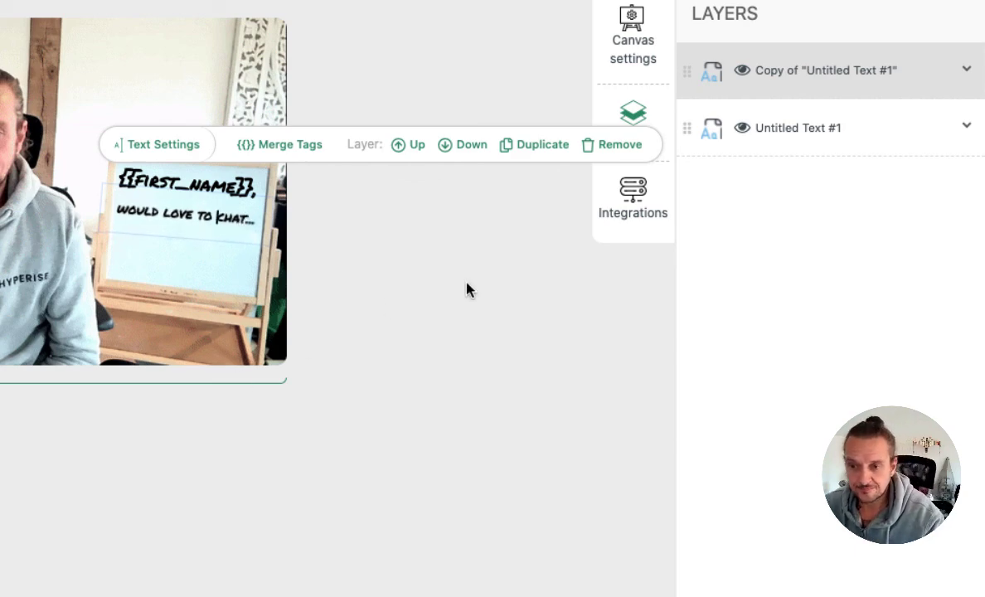
pyautogui.click(194, 229)
pyautogui.click(209, 226)
pyautogui.press('Return')
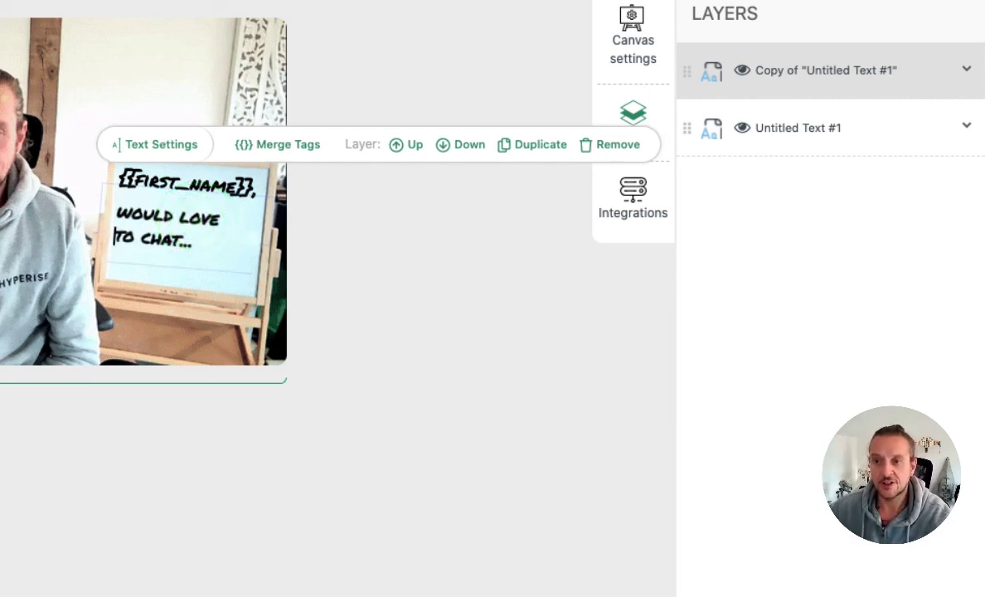
pyautogui.click(457, 255)
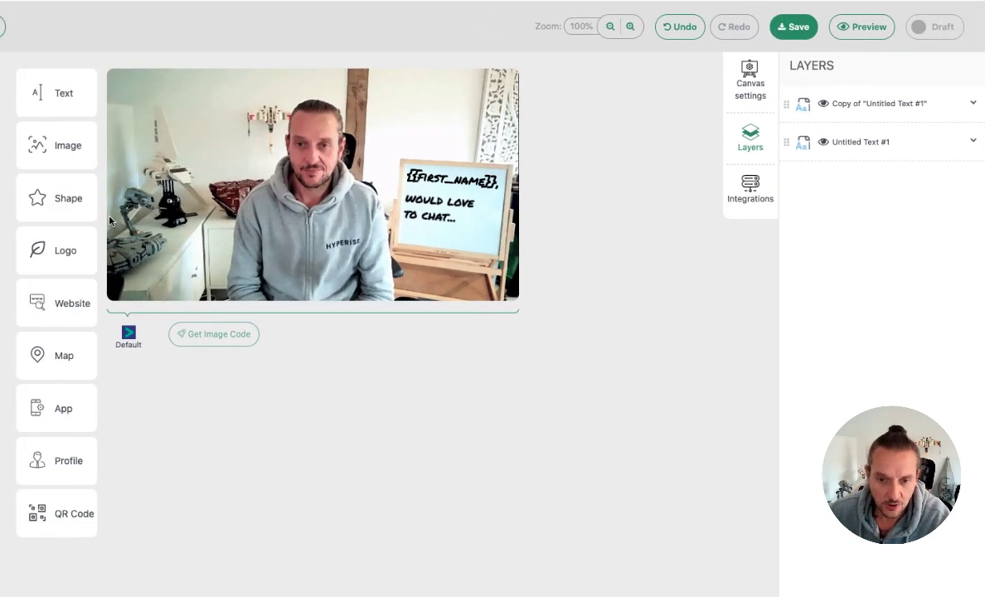
# Add a logo layer to the whiteboard, shrink it, and place it in the whiteboard's lower-right corner
pyautogui.moveTo(33, 256); pyautogui.dragTo(435, 249)
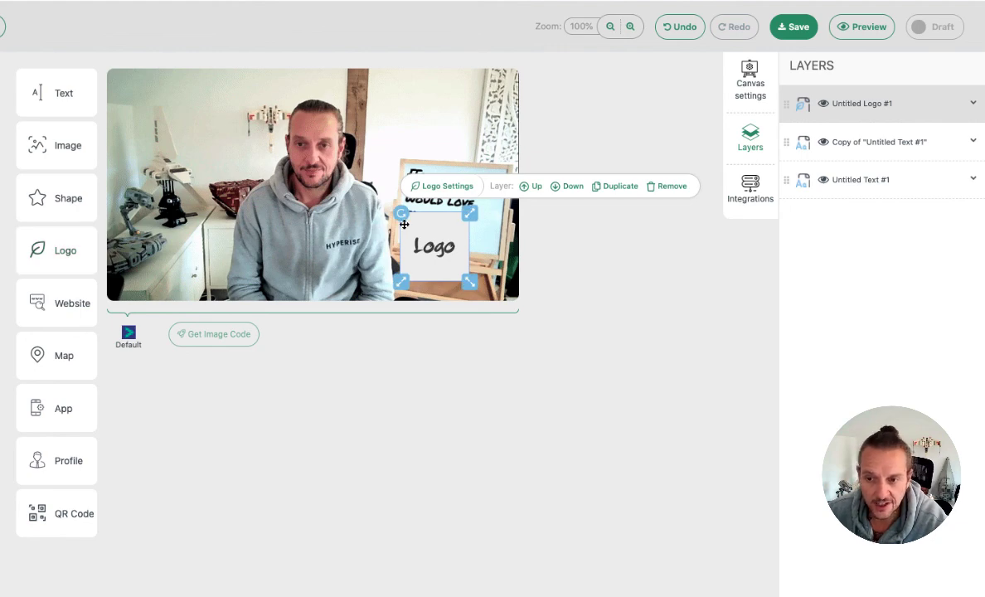
pyautogui.moveTo(401, 215); pyautogui.dragTo(403, 210)
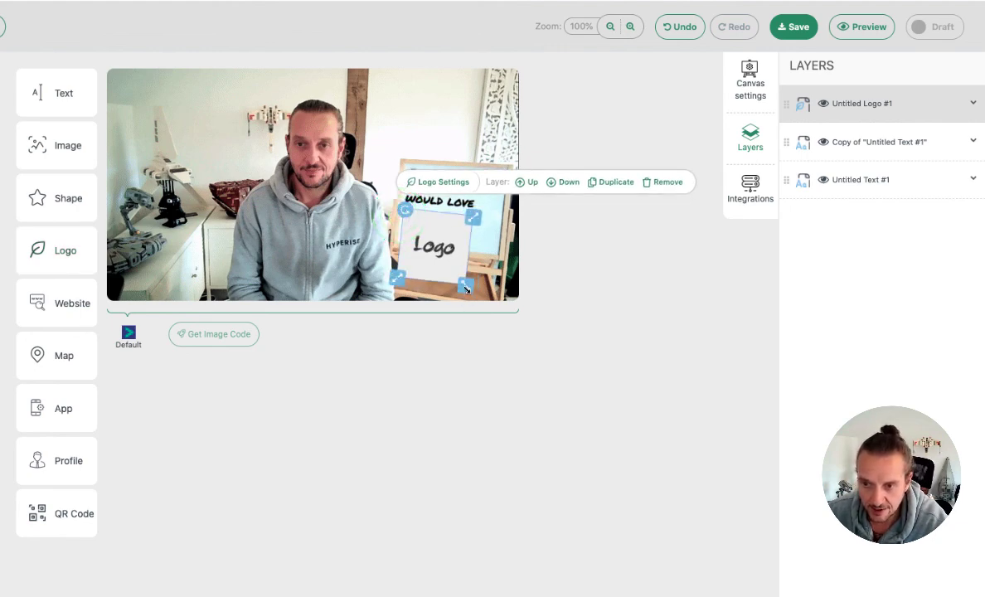
pyautogui.moveTo(467, 287); pyautogui.dragTo(482, 235)
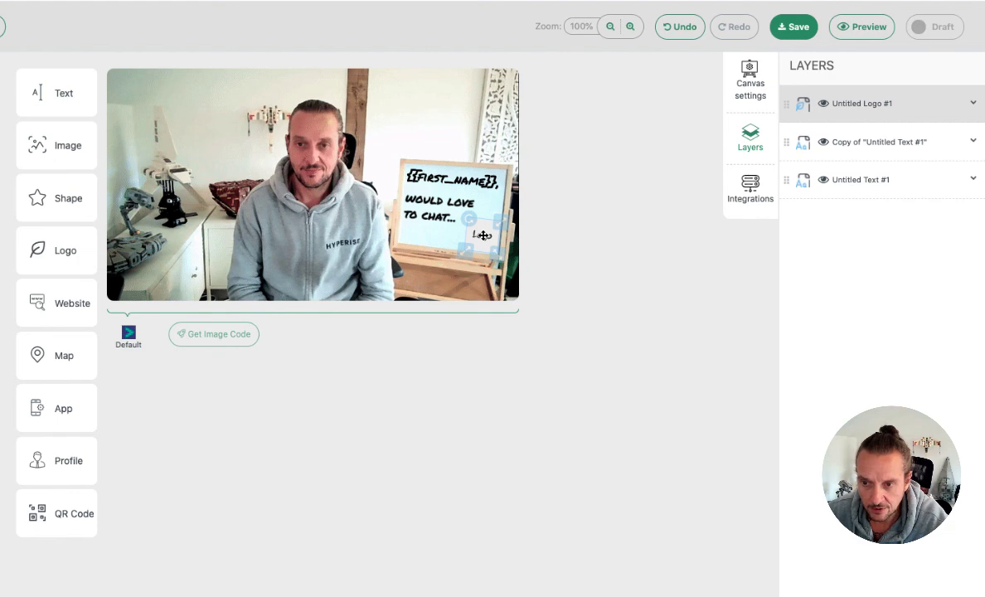
# Set the logo layer's style to circular
pyautogui.click(483, 235)
pyautogui.click(496, 193)
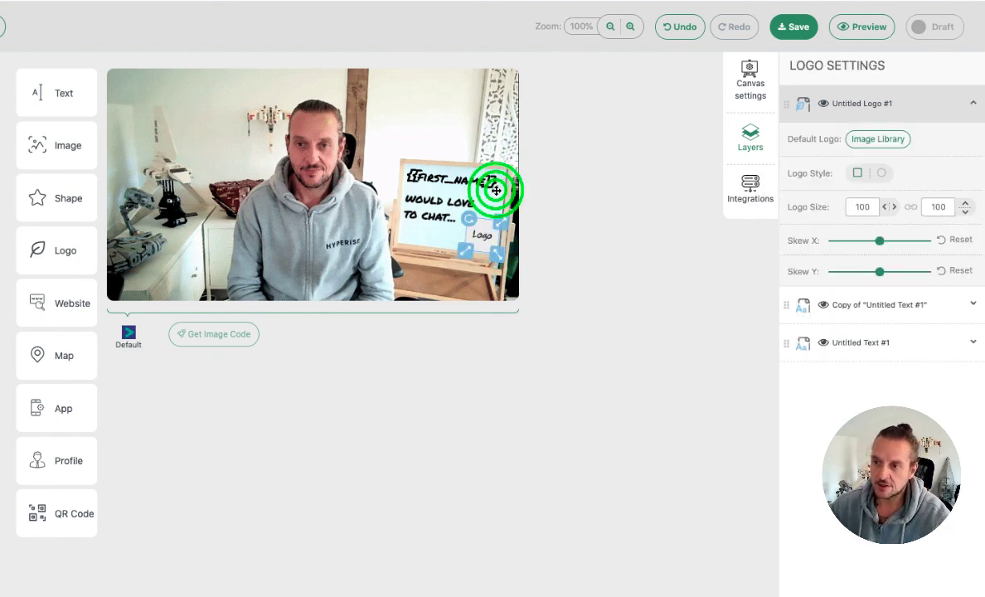
pyautogui.click(884, 173)
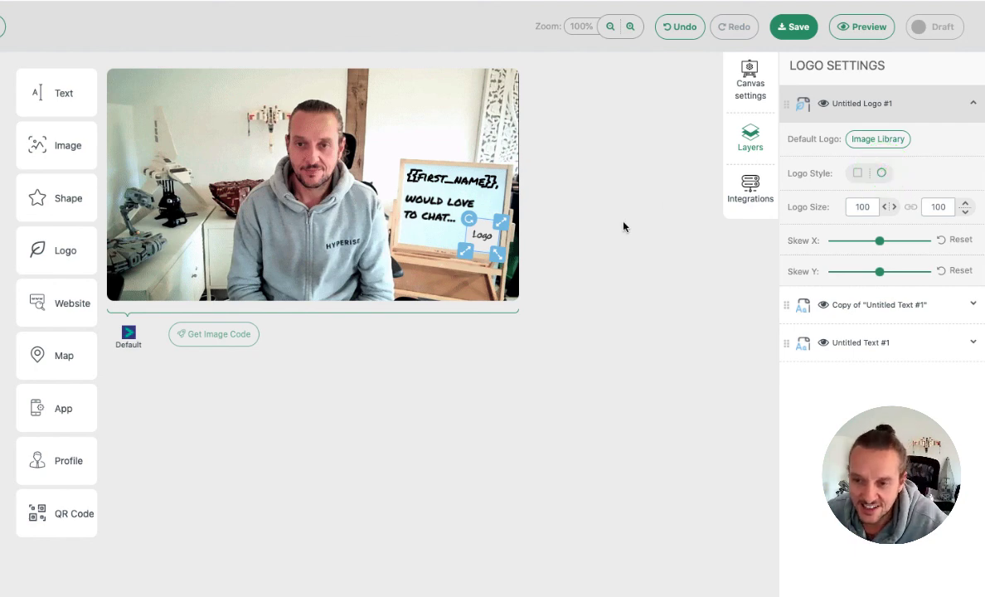
pyautogui.click(594, 231)
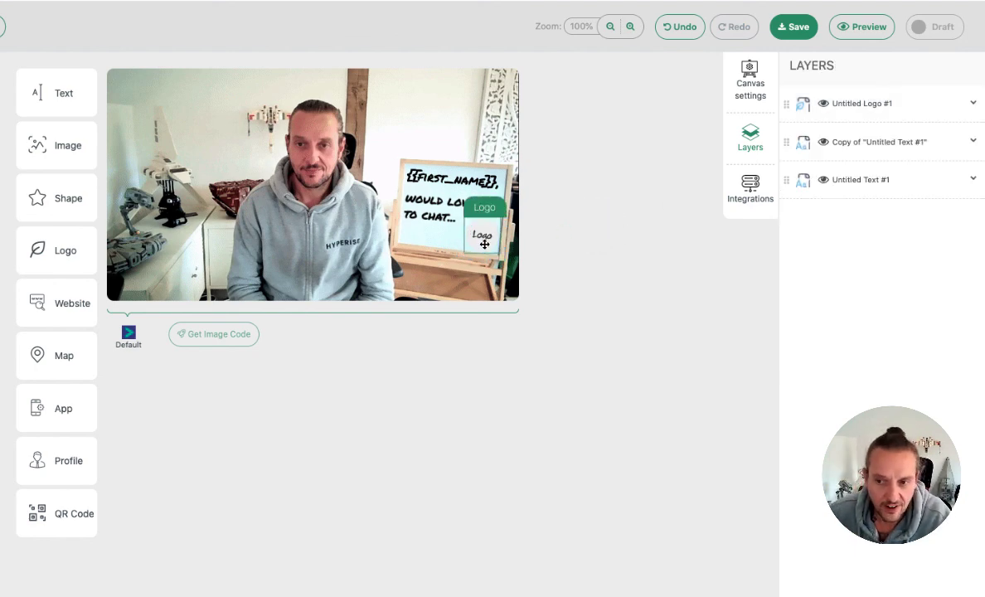
# Add a heart shape with a black background to the whiteboard, shrunk to a small icon beside the logo
pyautogui.moveTo(79, 205); pyautogui.dragTo(456, 239)
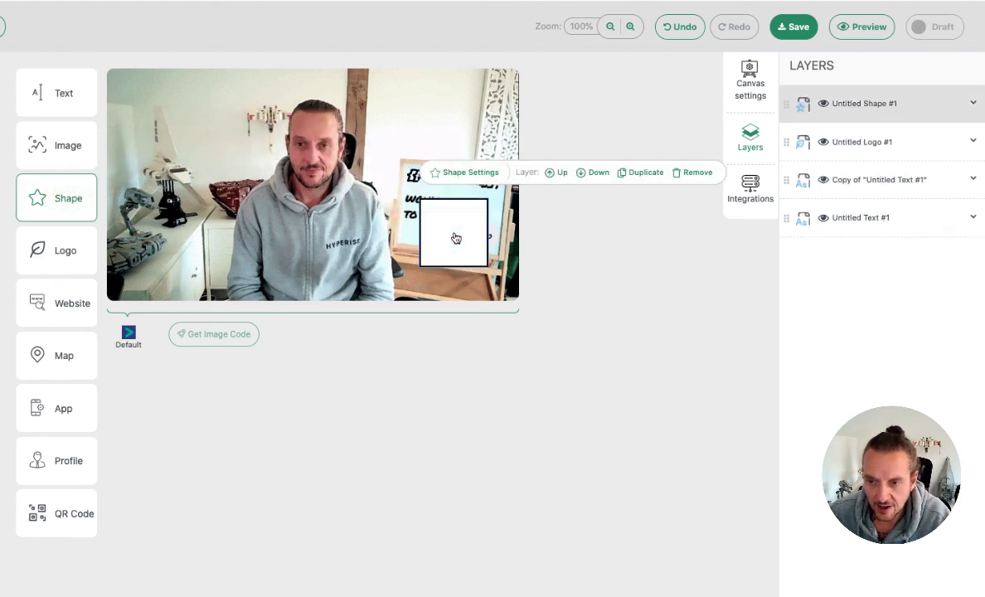
pyautogui.click(460, 171)
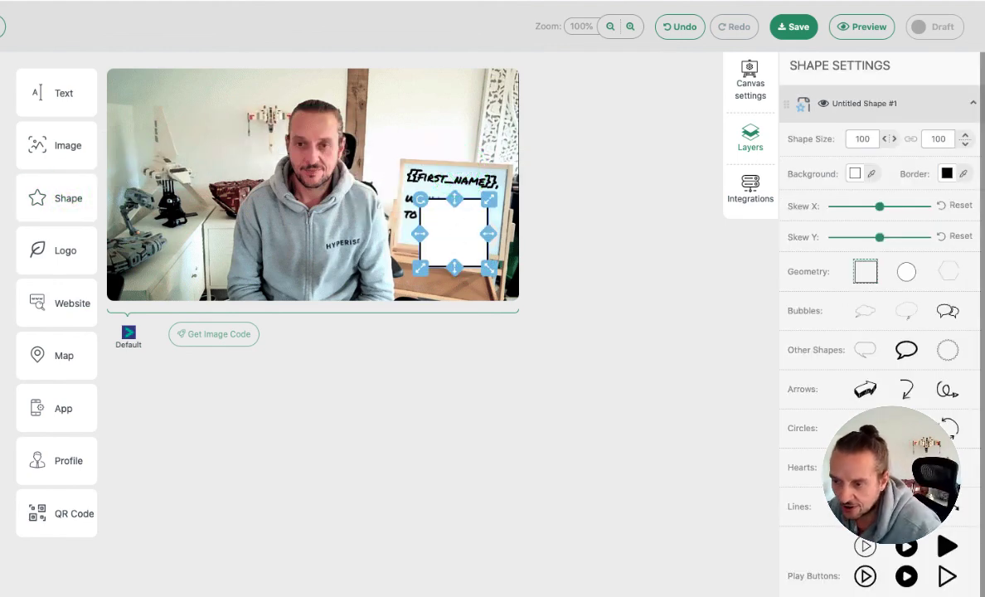
pyautogui.click(865, 467)
pyautogui.click(873, 172)
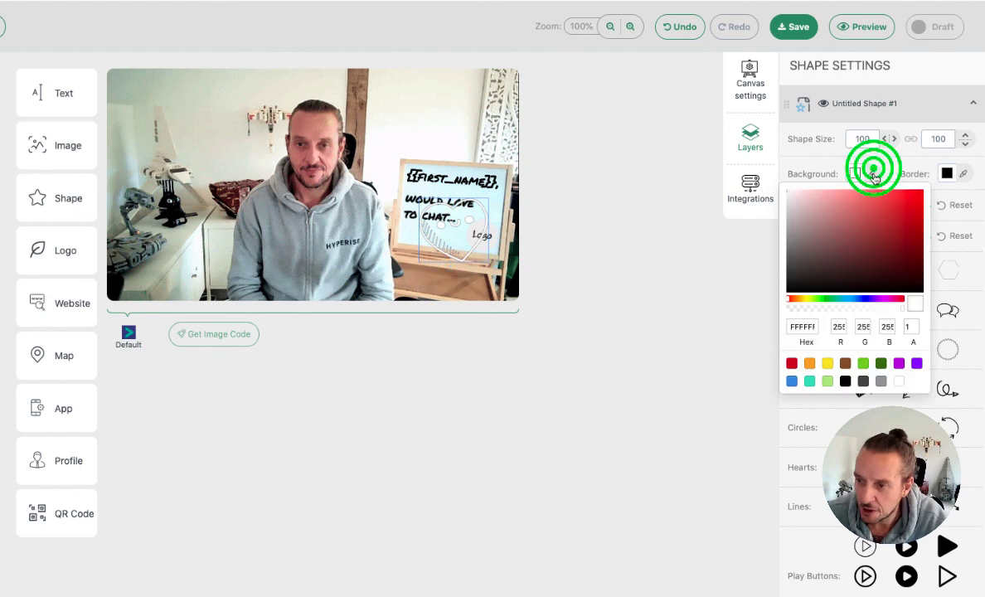
pyautogui.click(846, 381)
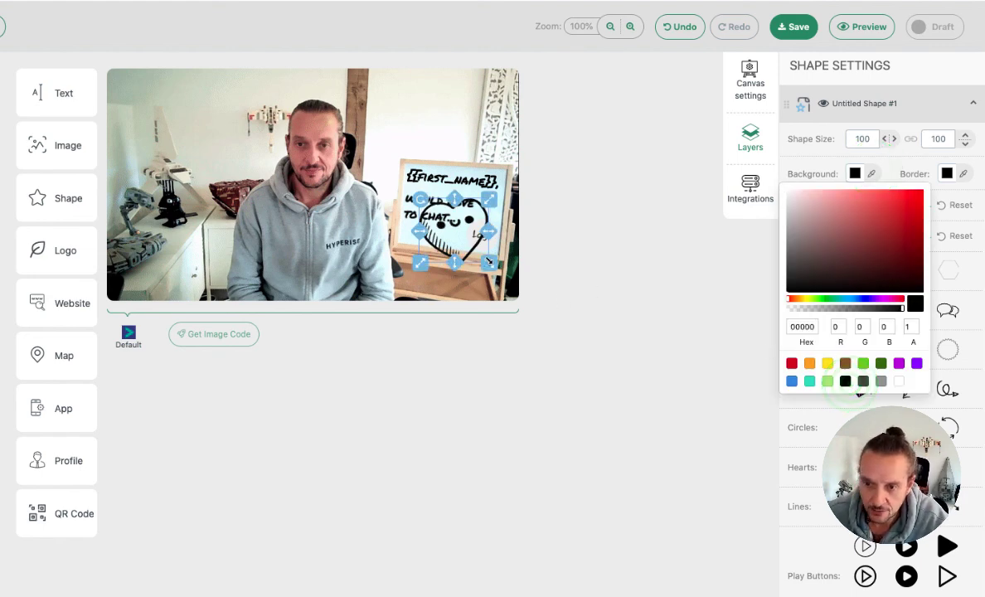
pyautogui.moveTo(489, 262); pyautogui.dragTo(452, 235)
pyautogui.click(658, 293)
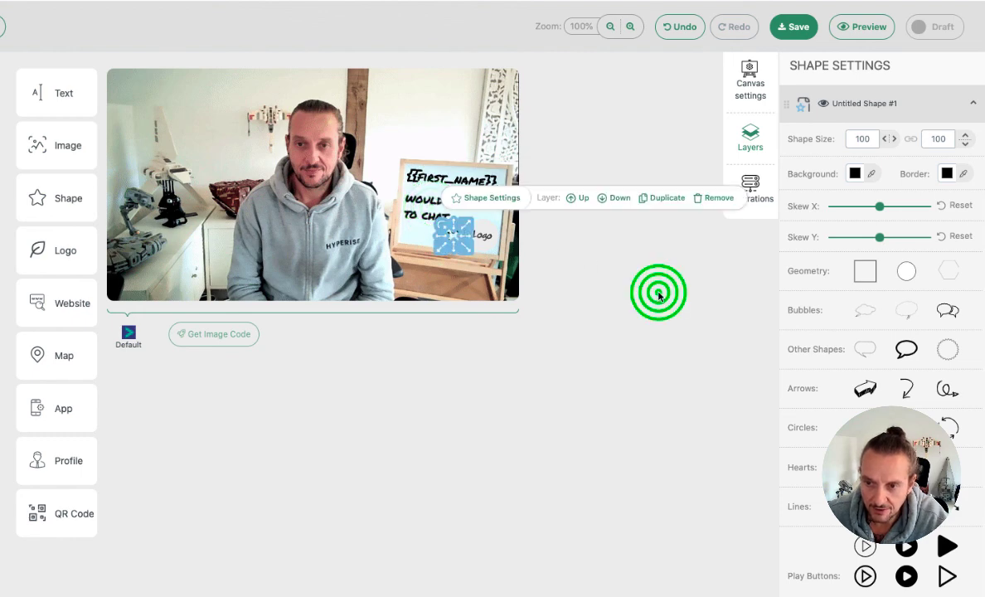
# Save the image and preview it with the example personalisation values
pyautogui.click(792, 28)
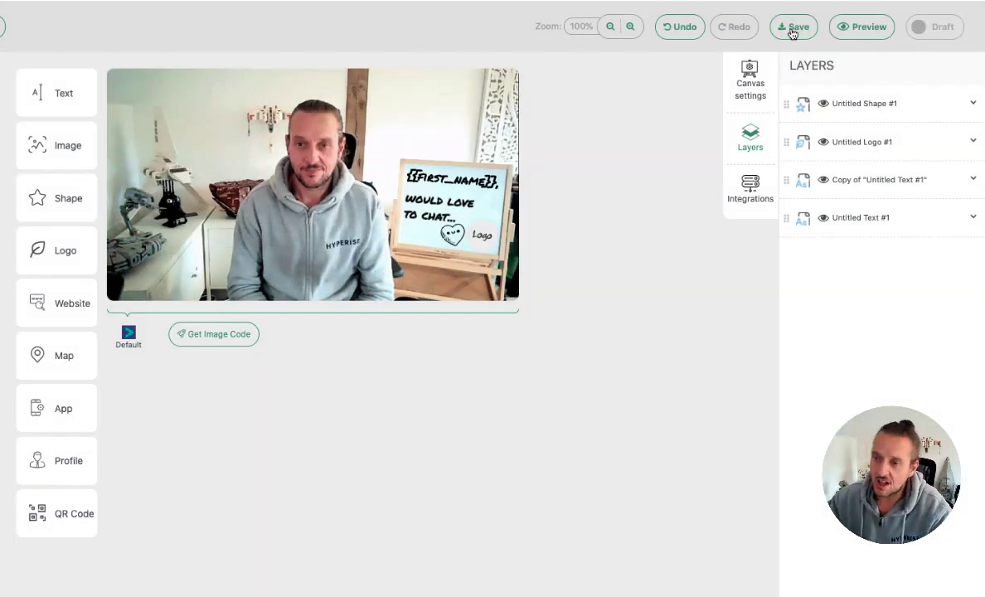
pyautogui.click(858, 30)
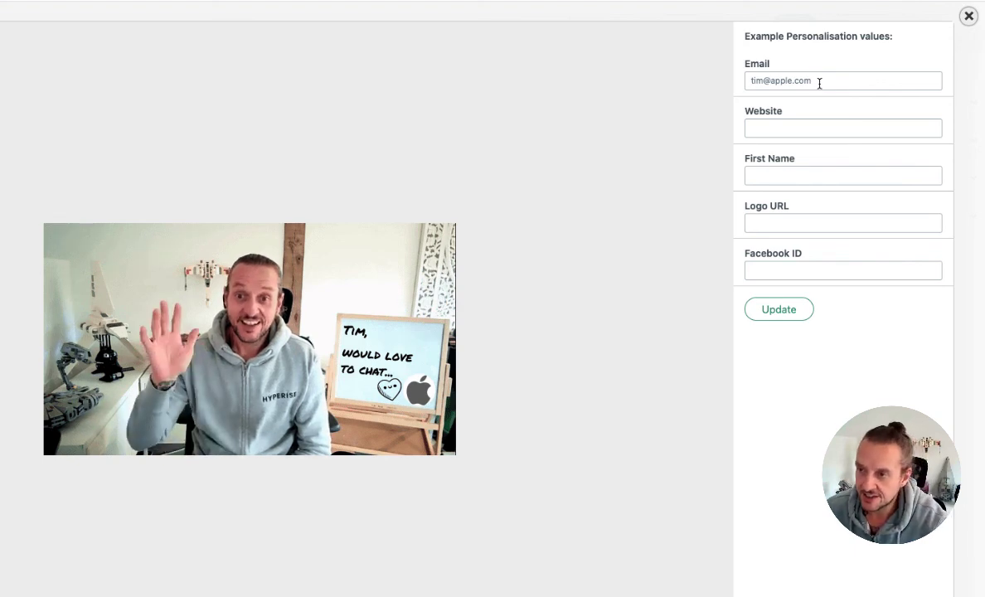
pyautogui.moveTo(819, 83); pyautogui.dragTo(748, 73)
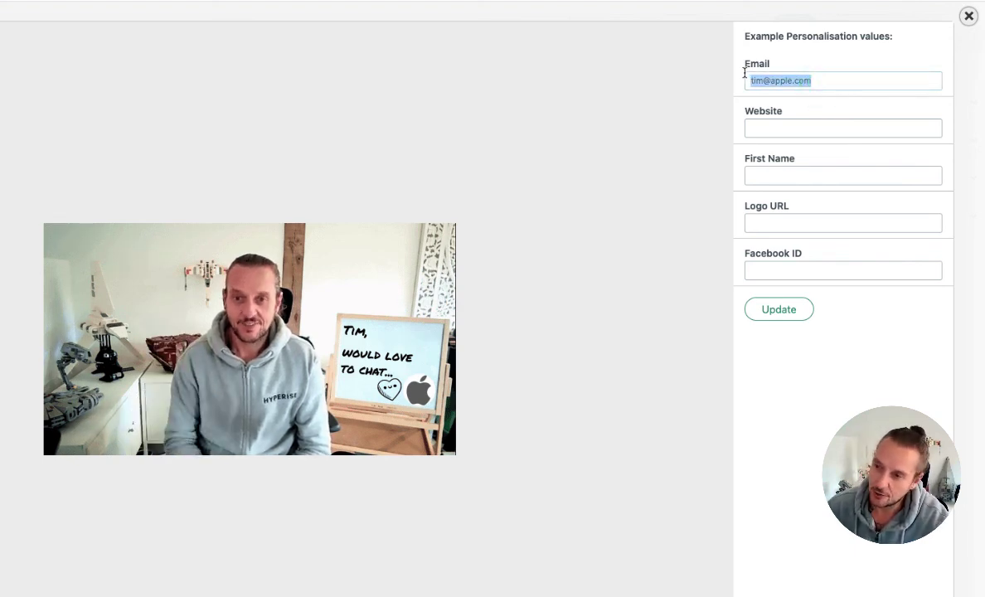
pyautogui.click(856, 73)
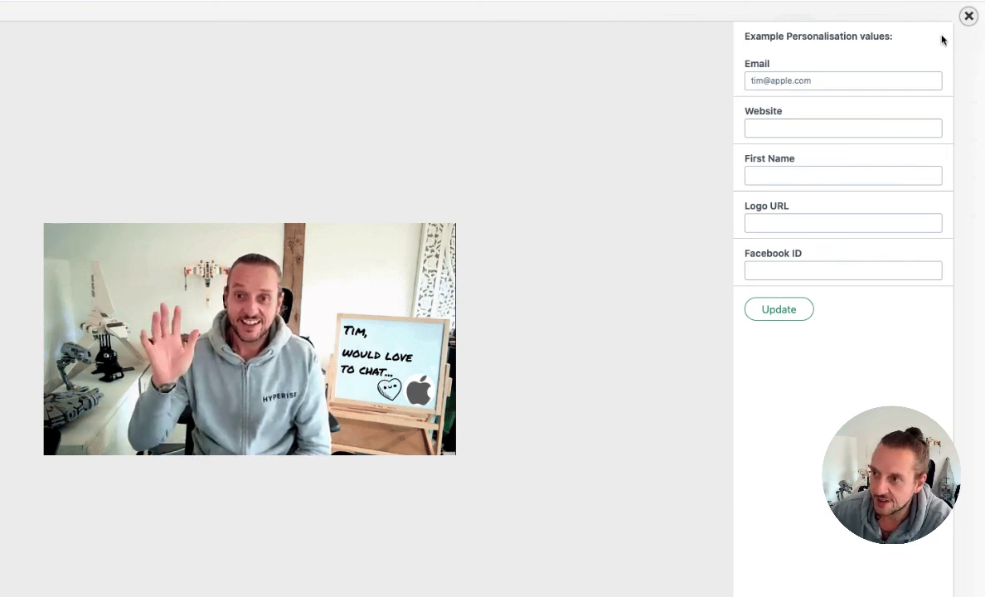
pyautogui.click(969, 16)
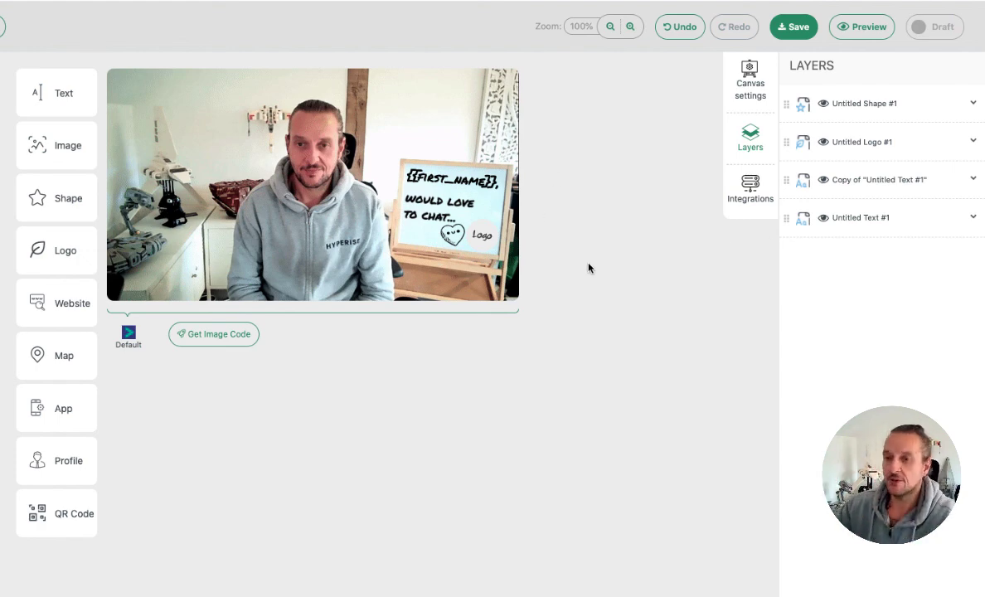
# Nudge the "would love to chat..." text slightly upward, and save the image with its status switched from draft to public
pyautogui.click(429, 208)
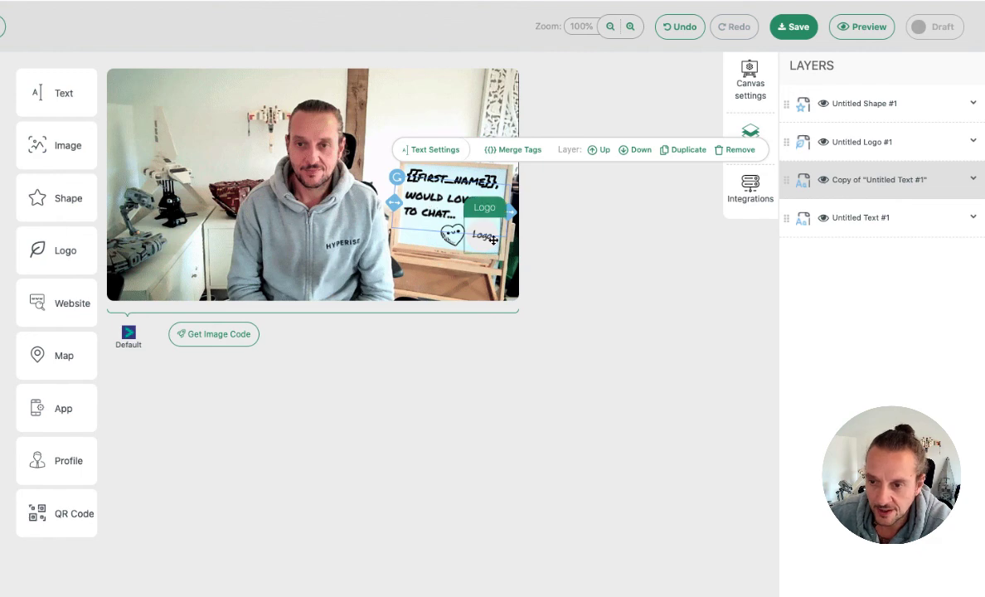
pyautogui.click(621, 246)
pyautogui.click(801, 30)
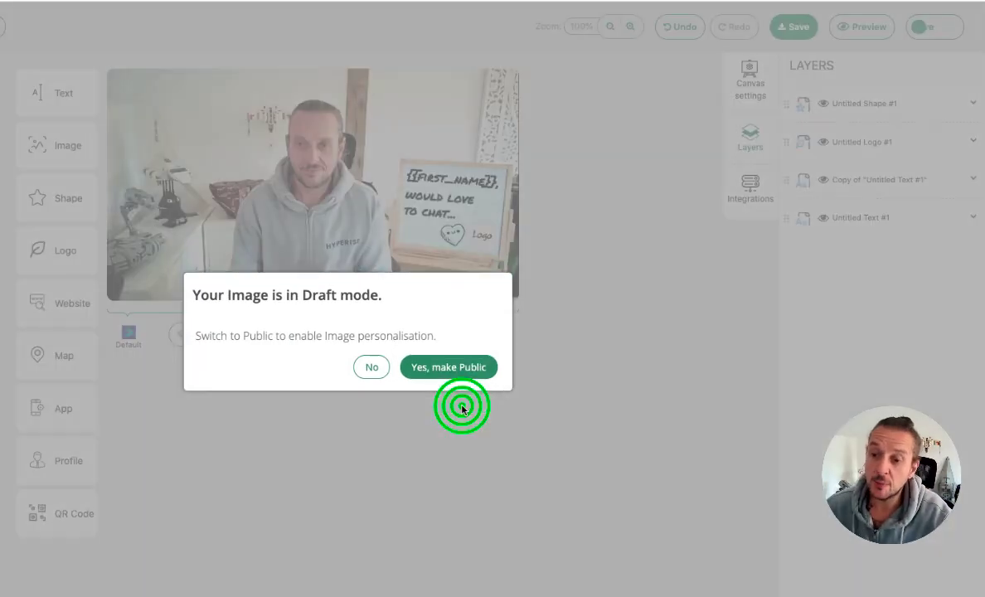
pyautogui.click(461, 406)
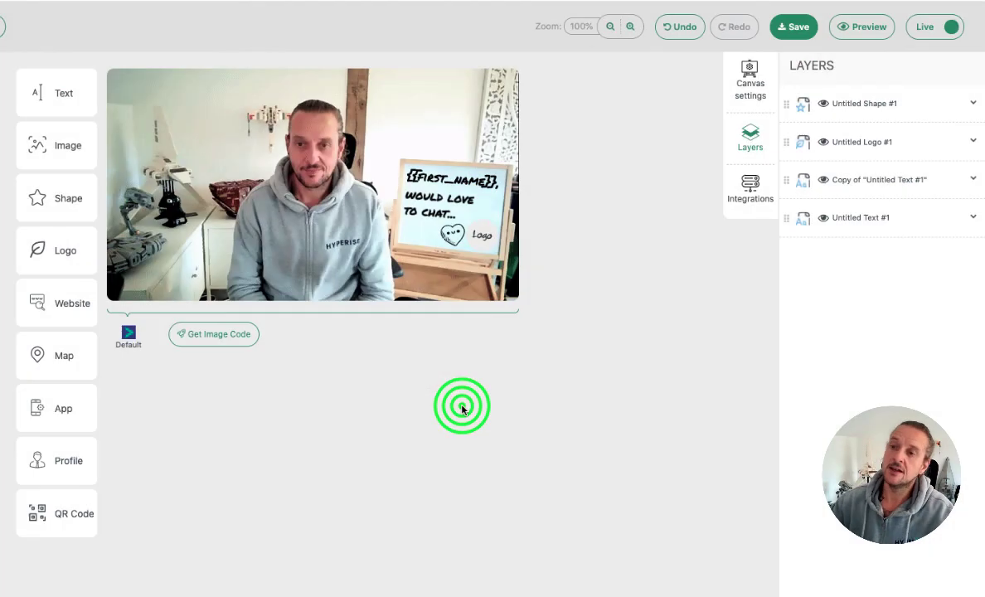
# Check the text spacing on the whiteboard in the personalised image preview
pyautogui.click(861, 26)
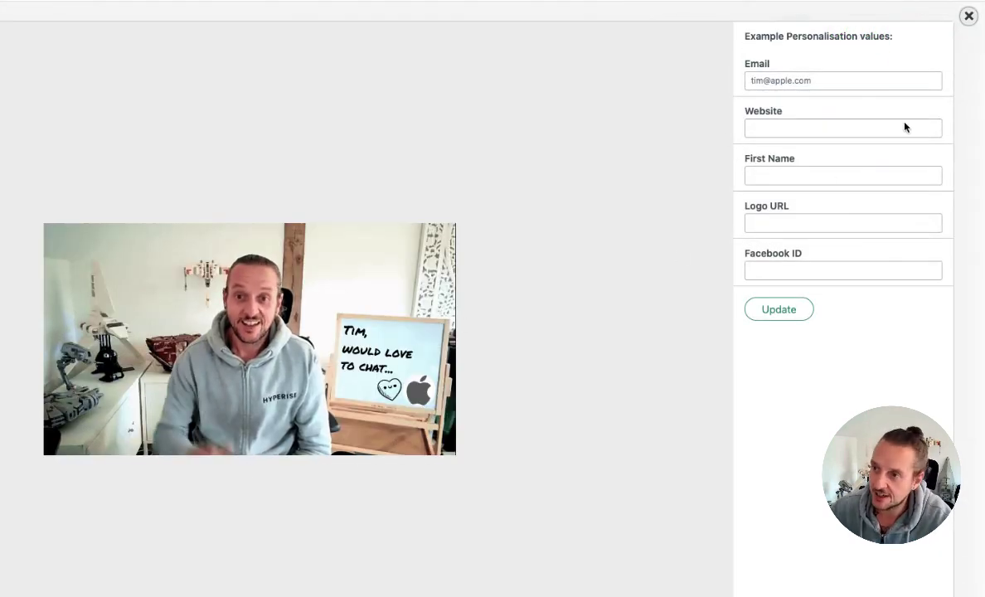
pyautogui.click(968, 16)
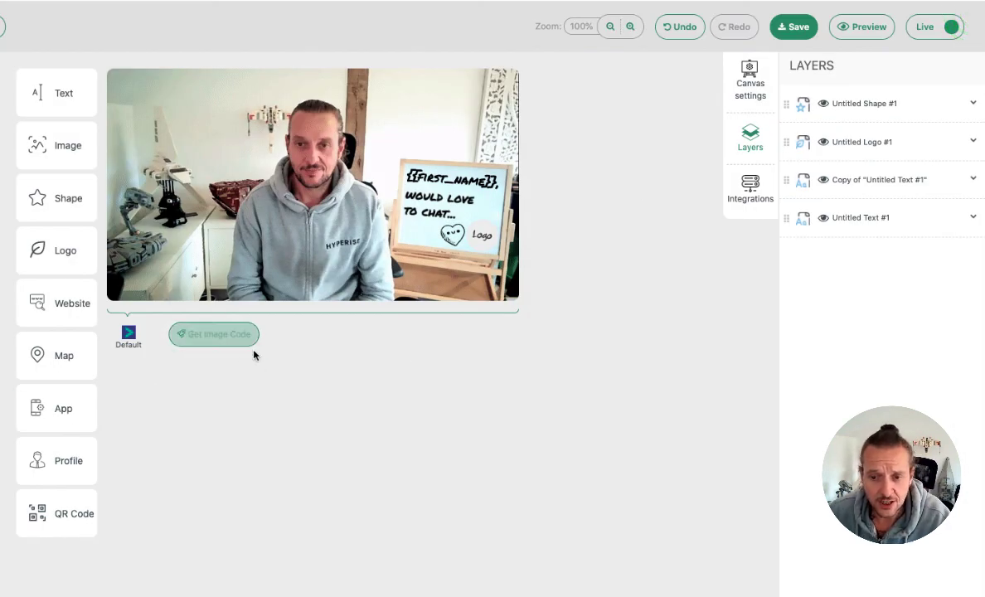
# Start getting the image code and add the HubSpot CRM integration, searching the integrations library for "hubs"
pyautogui.click(199, 338)
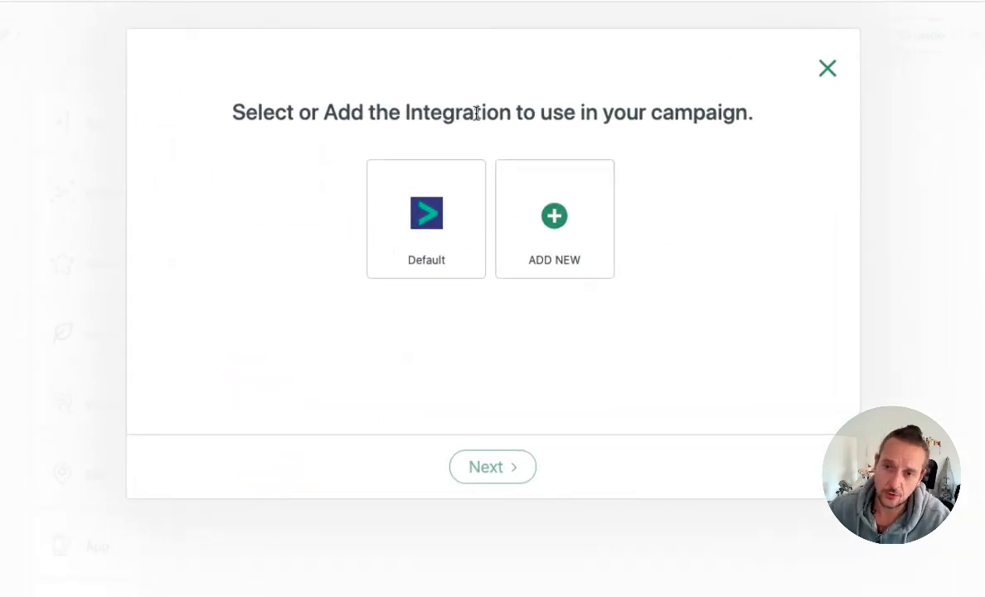
pyautogui.click(555, 217)
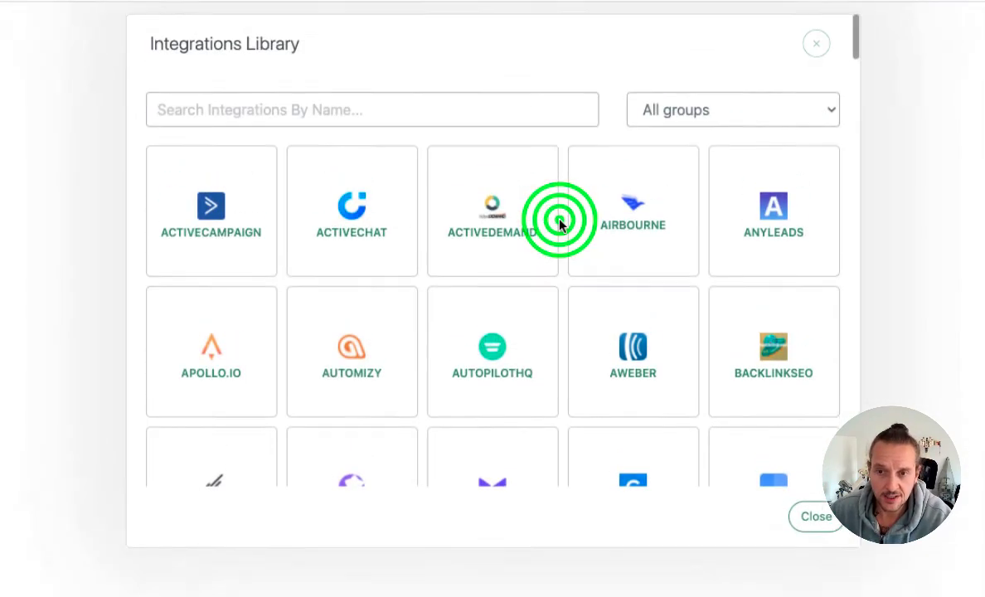
pyautogui.click(426, 124)
pyautogui.write('hubs')
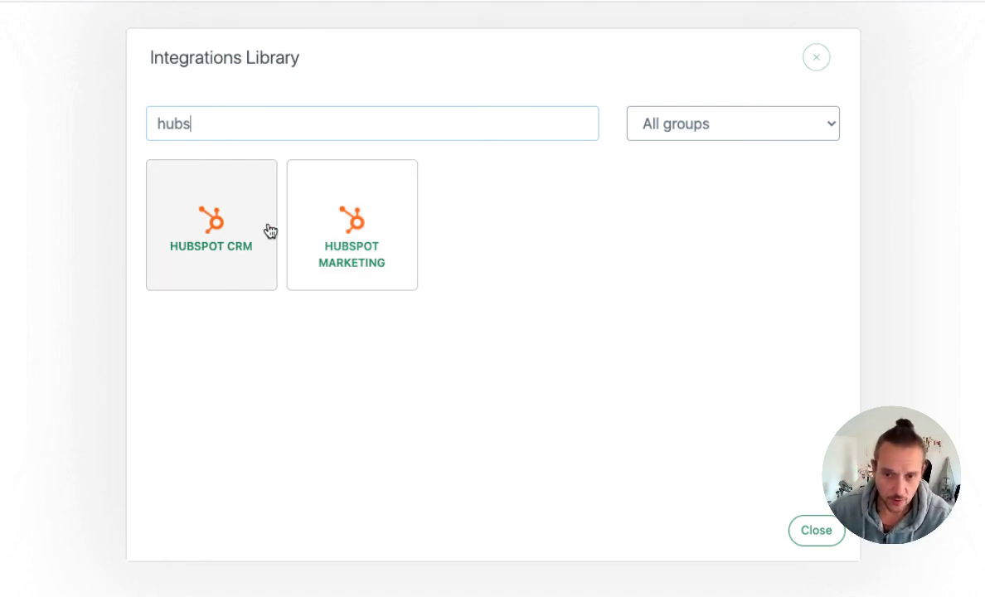
pyautogui.click(220, 204)
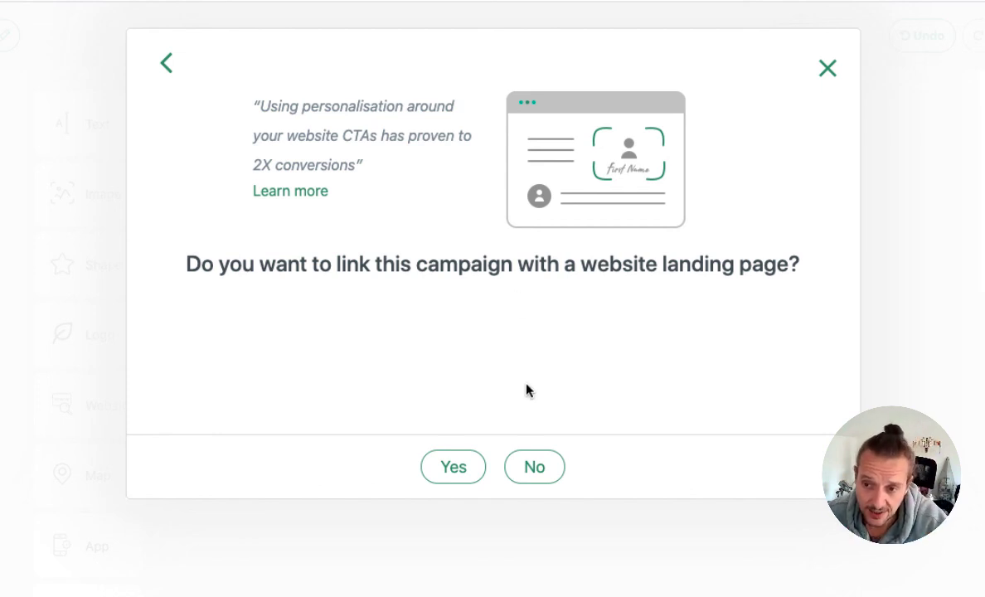
# Link the campaign to the website landing page hyperise.com/loom-demo
pyautogui.click(452, 461)
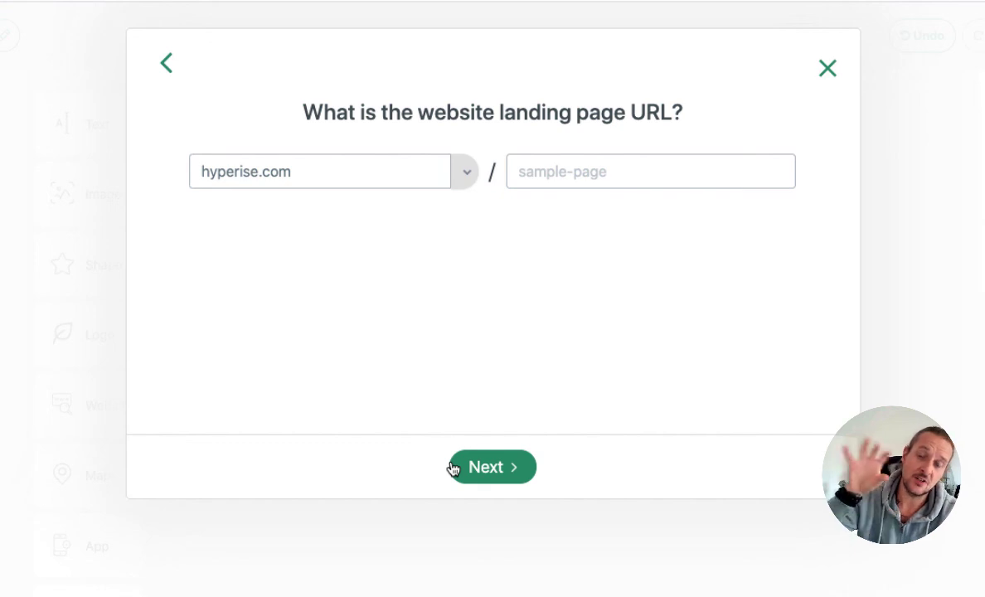
pyautogui.click(455, 178)
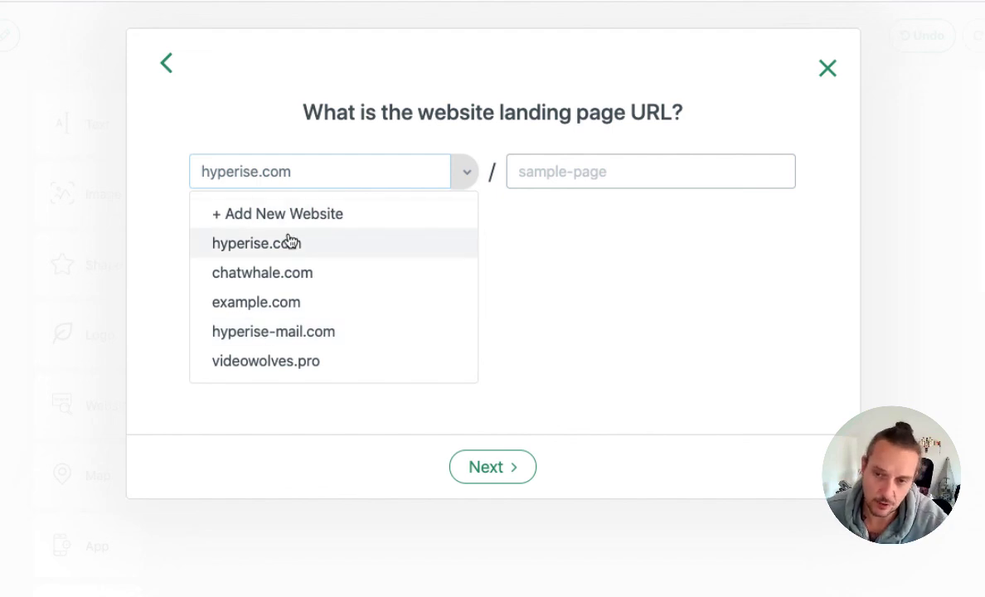
pyautogui.click(250, 246)
pyautogui.click(558, 174)
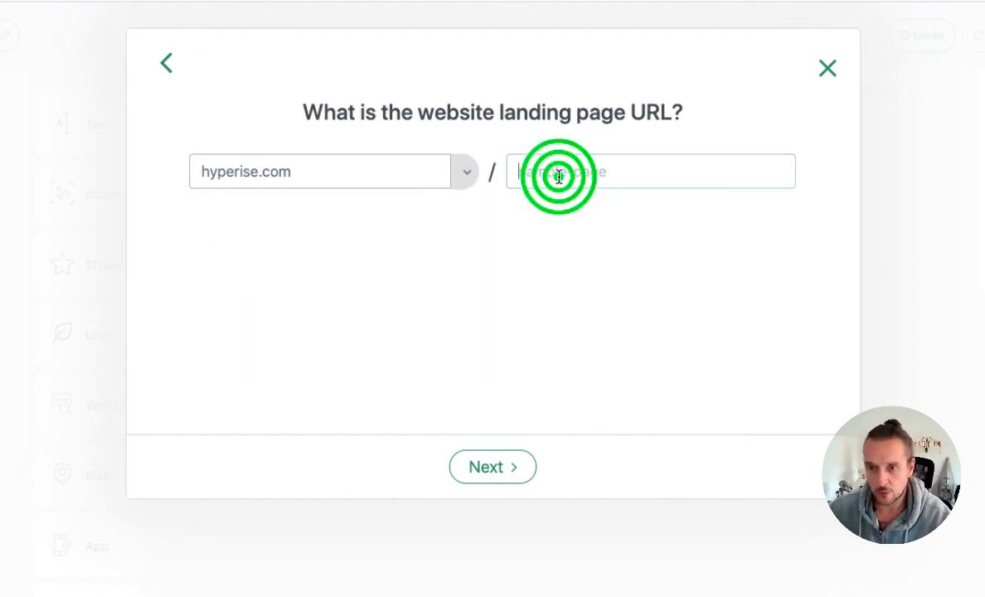
pyautogui.write('loom-demo')
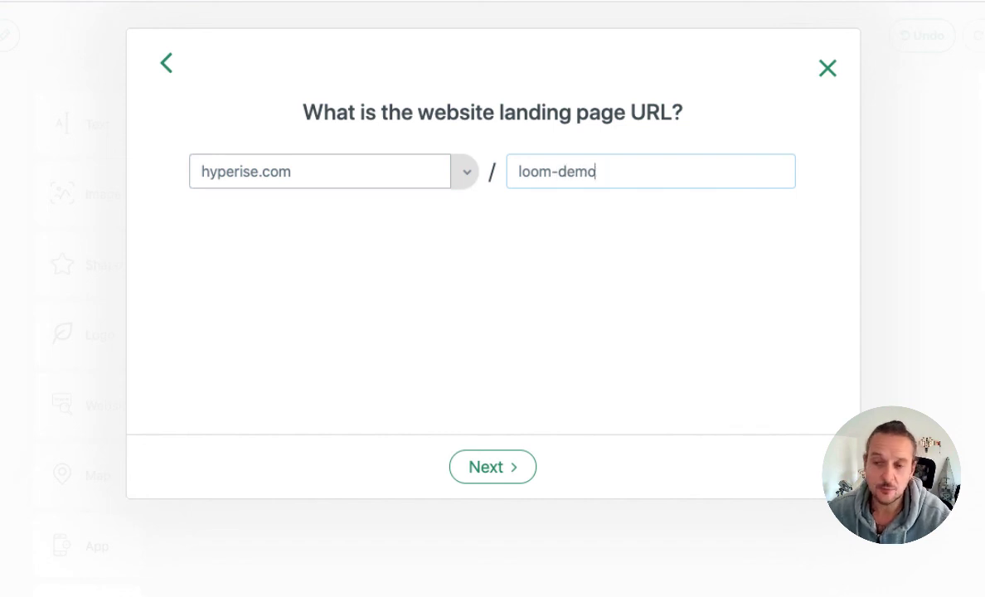
pyautogui.click(507, 475)
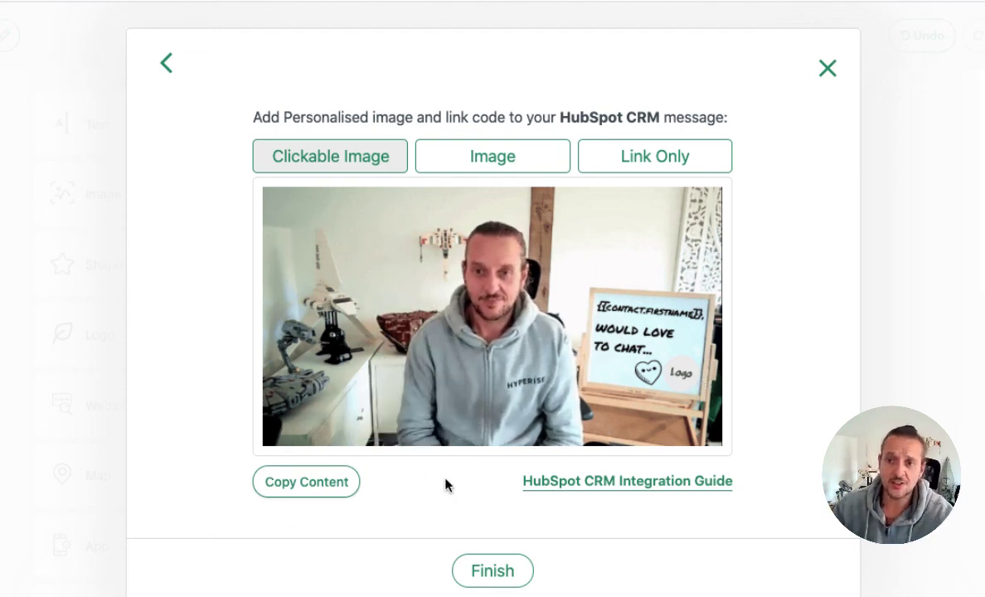
# Copy the clickable image content for the HubSpot CRM message and look at the image-only version
pyautogui.click(301, 481)
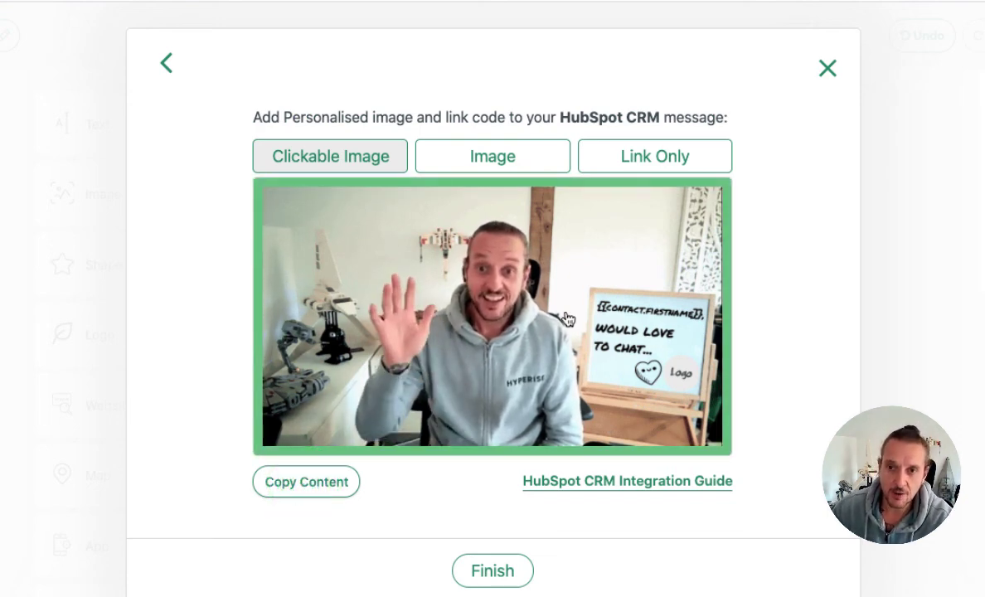
pyautogui.click(302, 161)
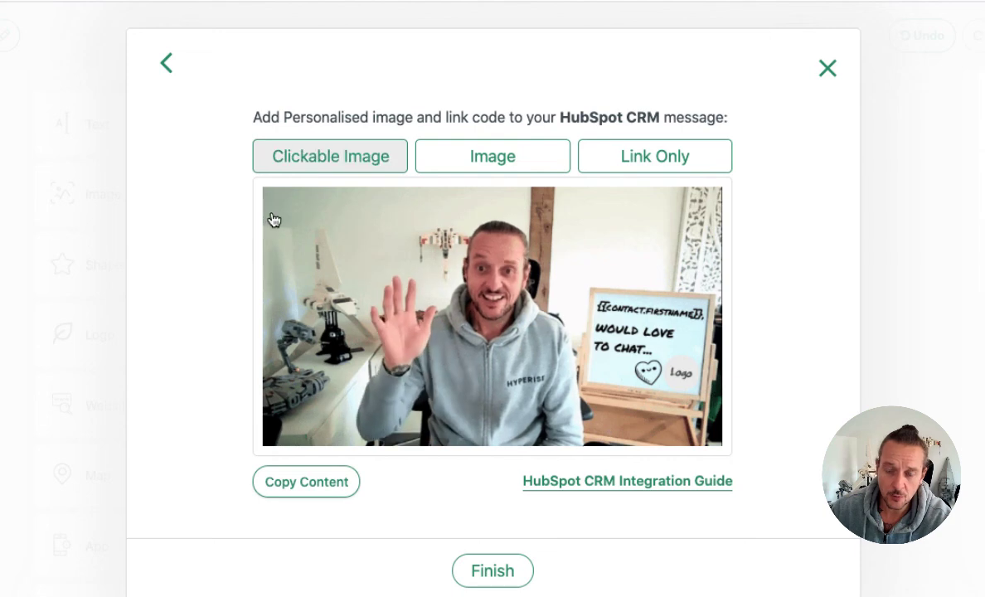
pyautogui.click(521, 157)
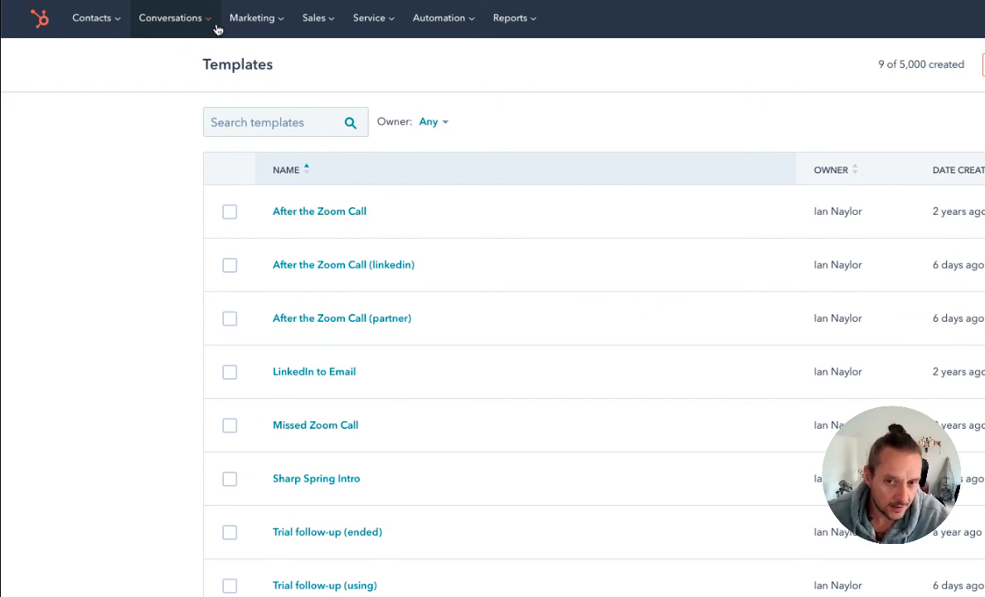
# Create a new template from scratch in the HubSpot templates list and name it "Hubspot demo"
pyautogui.click(209, 27)
pyautogui.click(157, 176)
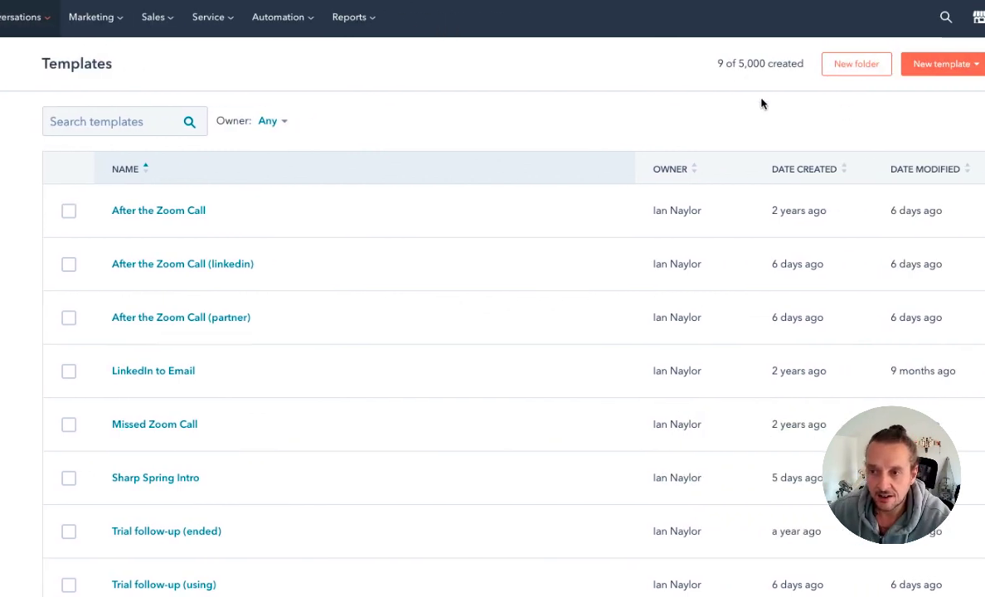
pyautogui.click(913, 65)
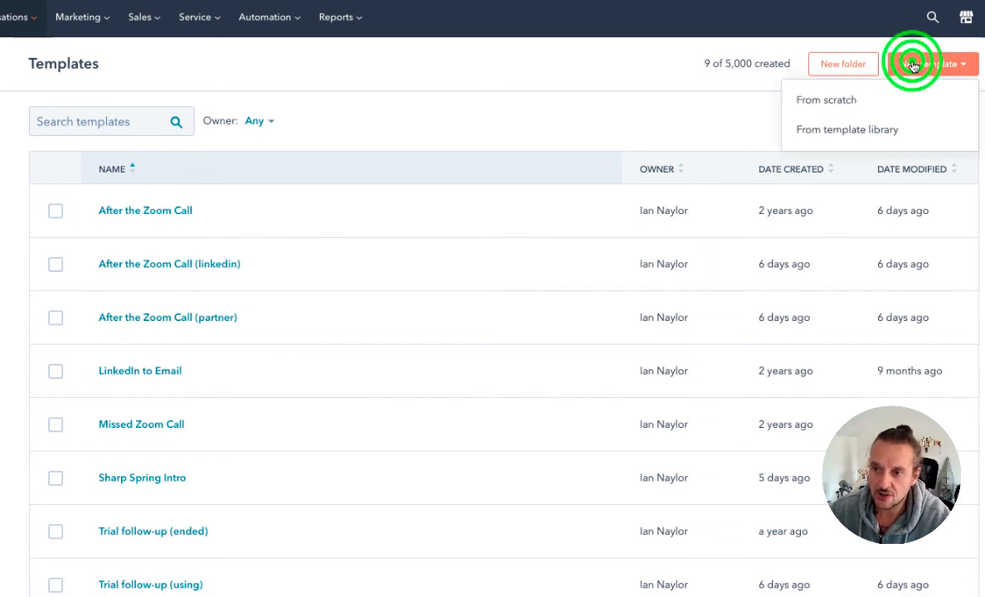
pyautogui.click(796, 99)
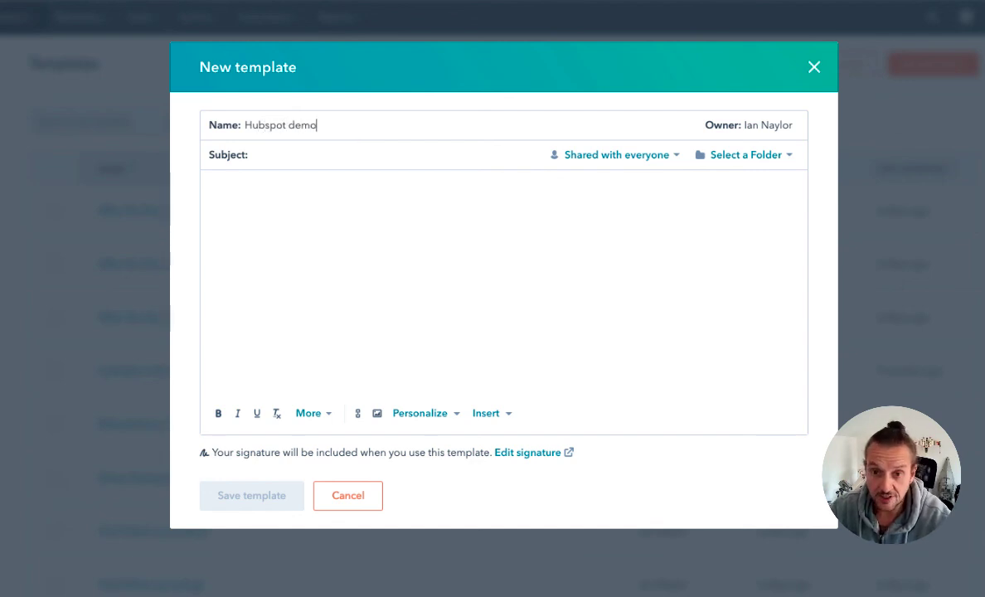
# Set the template subject to the contact's First name token followed by ", would love to chat.."
pyautogui.click(321, 149)
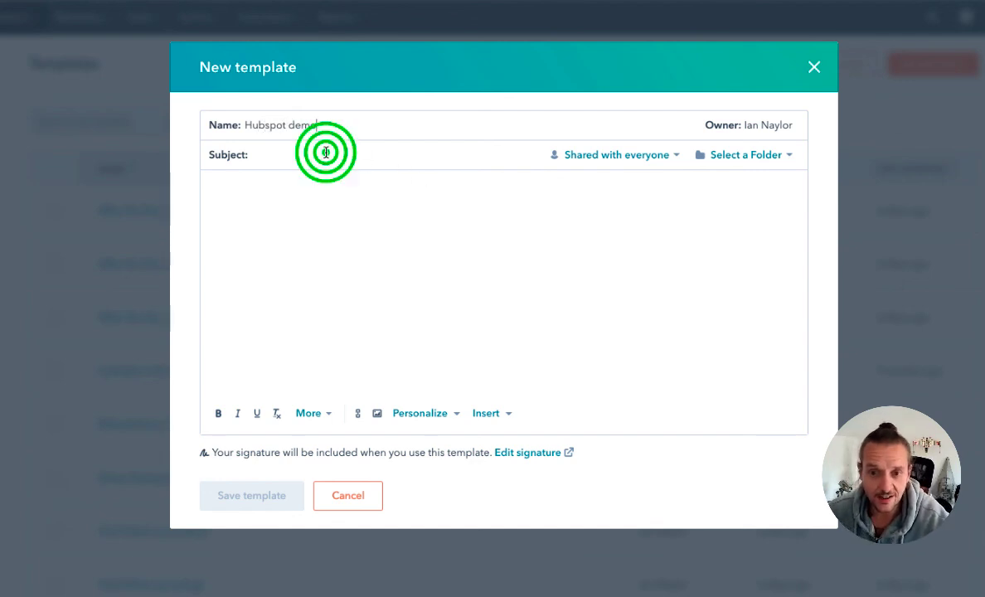
pyautogui.click(434, 411)
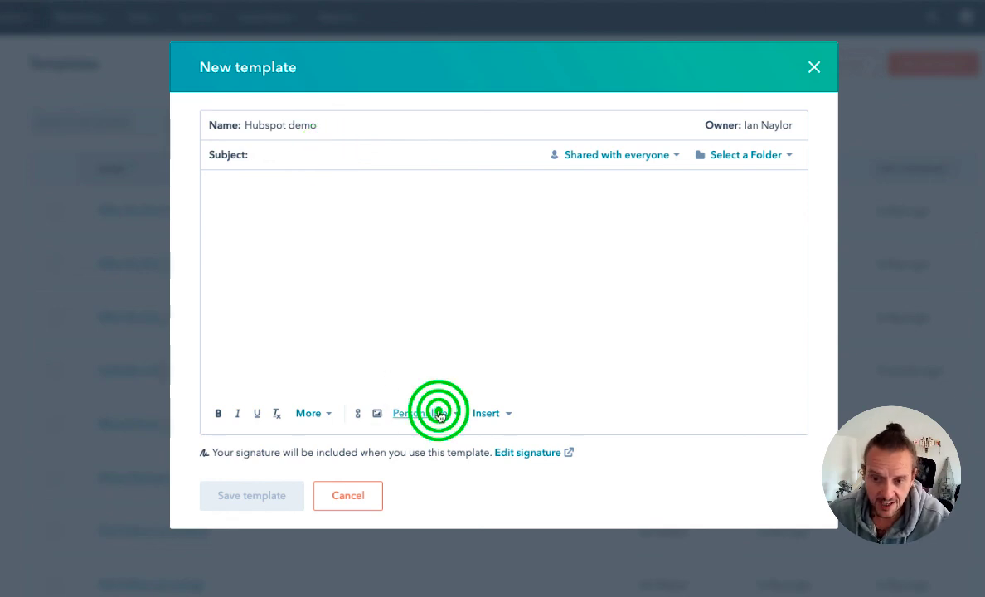
pyautogui.write('first')
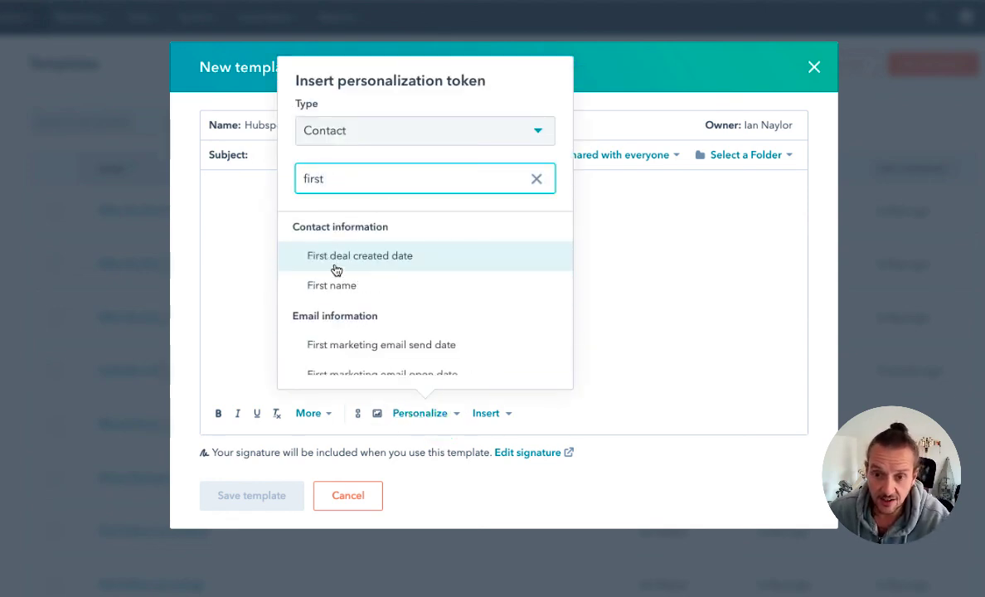
pyautogui.click(340, 286)
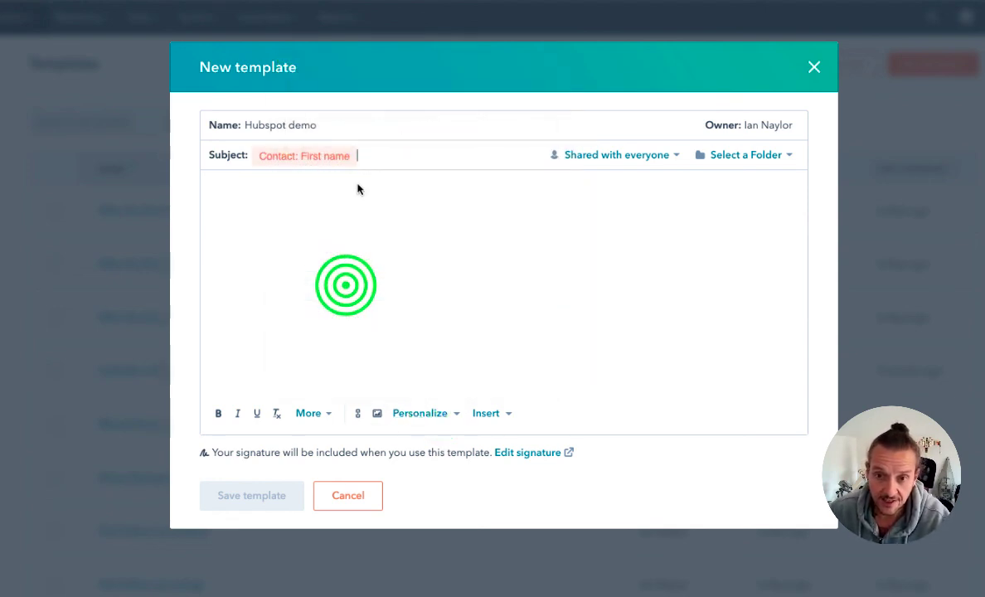
pyautogui.write(', would love to chat..')
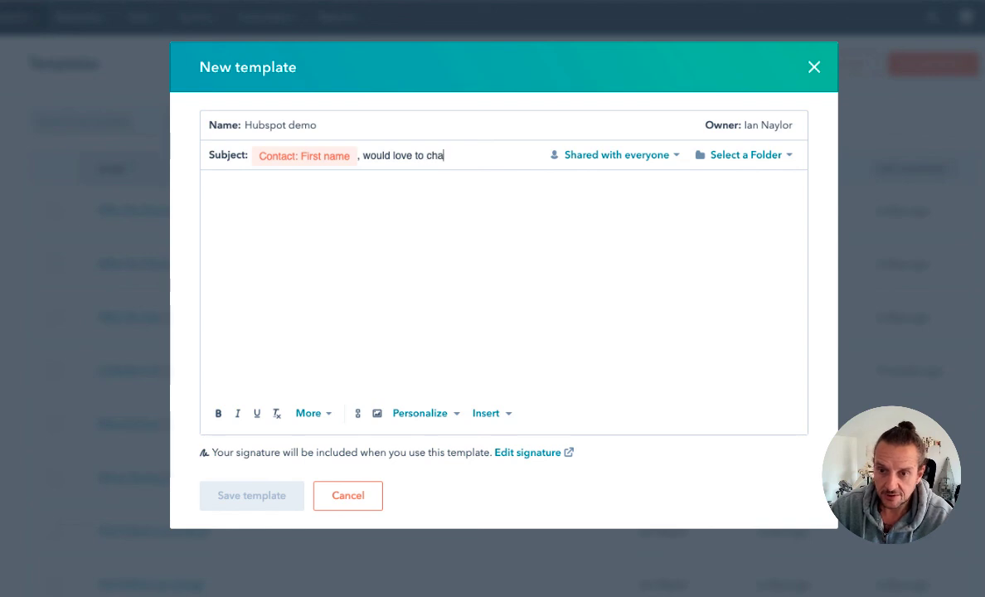
# Write the greeting "Hi" with the contact's First name token in the template body, followed by the line "Blurb blurb"
pyautogui.click(356, 200)
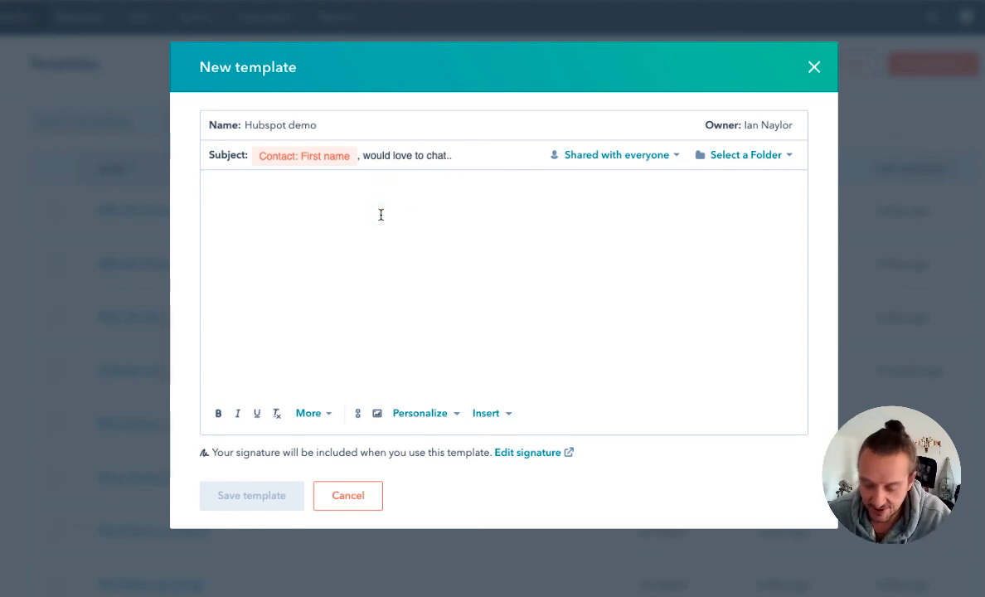
pyautogui.write('Hi')
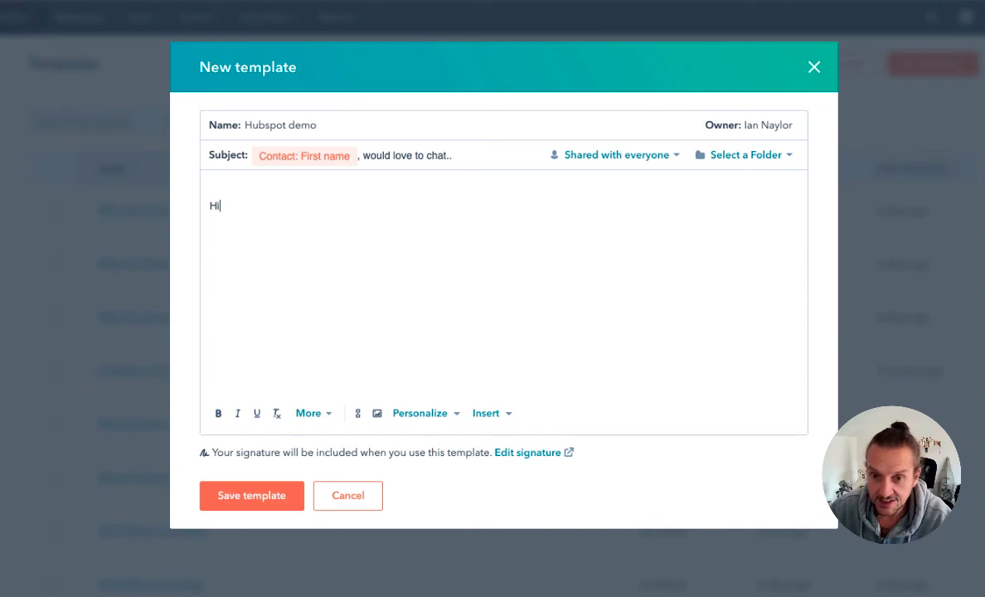
pyautogui.click(414, 414)
pyautogui.click(414, 178)
pyautogui.write('f')
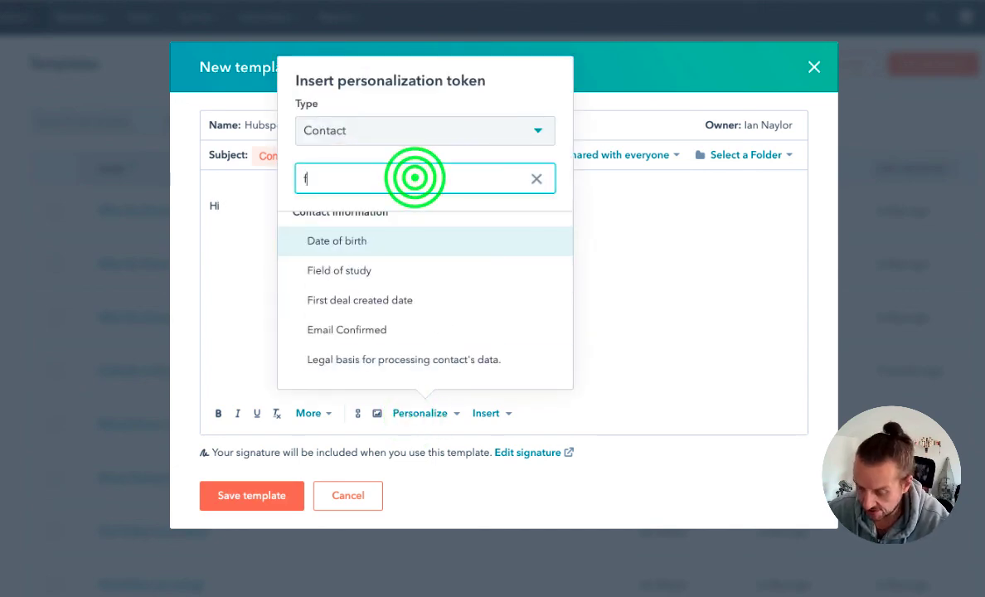
pyautogui.write('irst n')
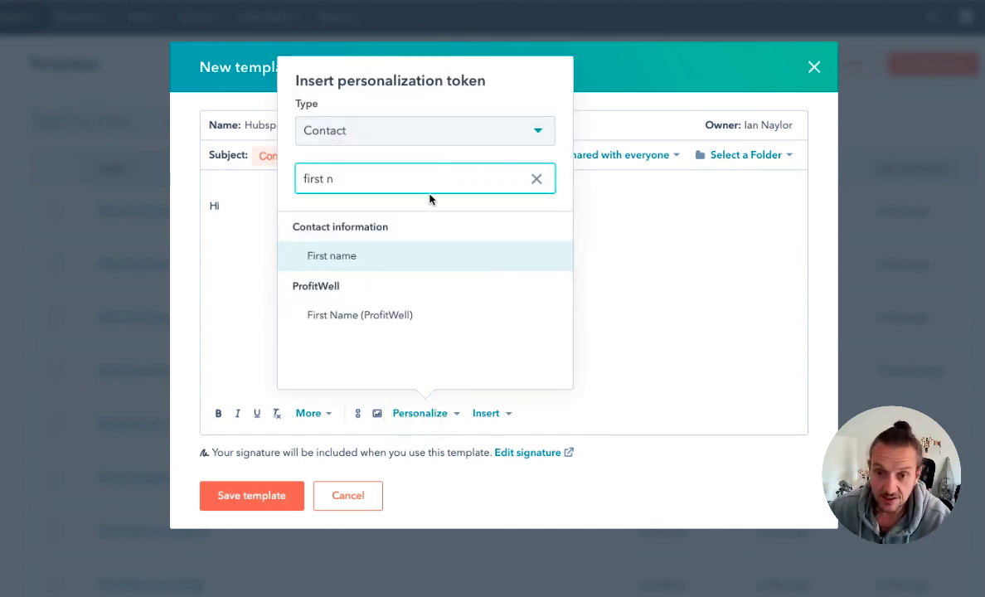
pyautogui.click(336, 259)
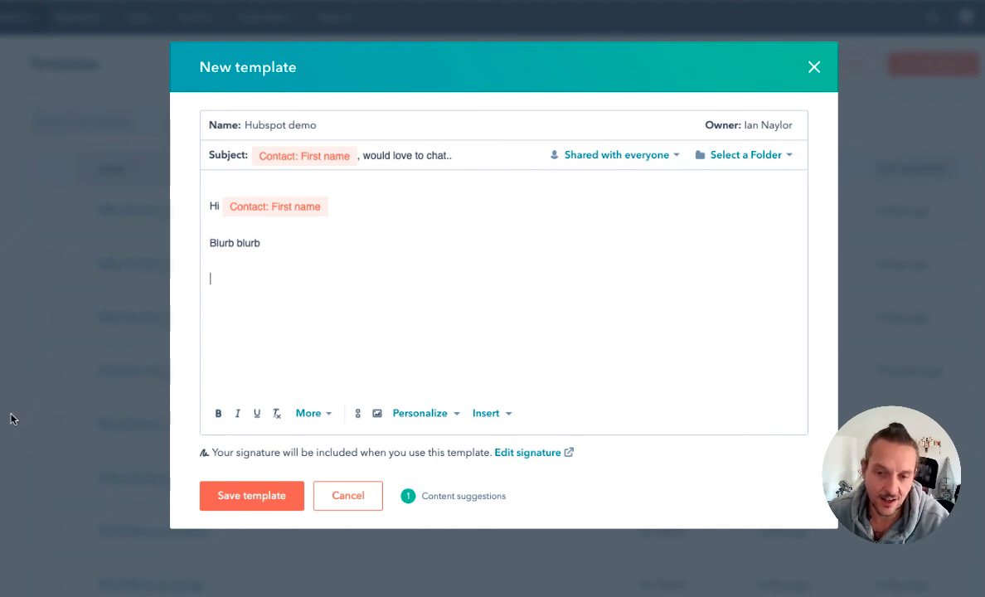
# Paste the copied Hyperise personalised image below the "Blurb blurb" line and check it in the template body
pyautogui.rightClick(224, 283)
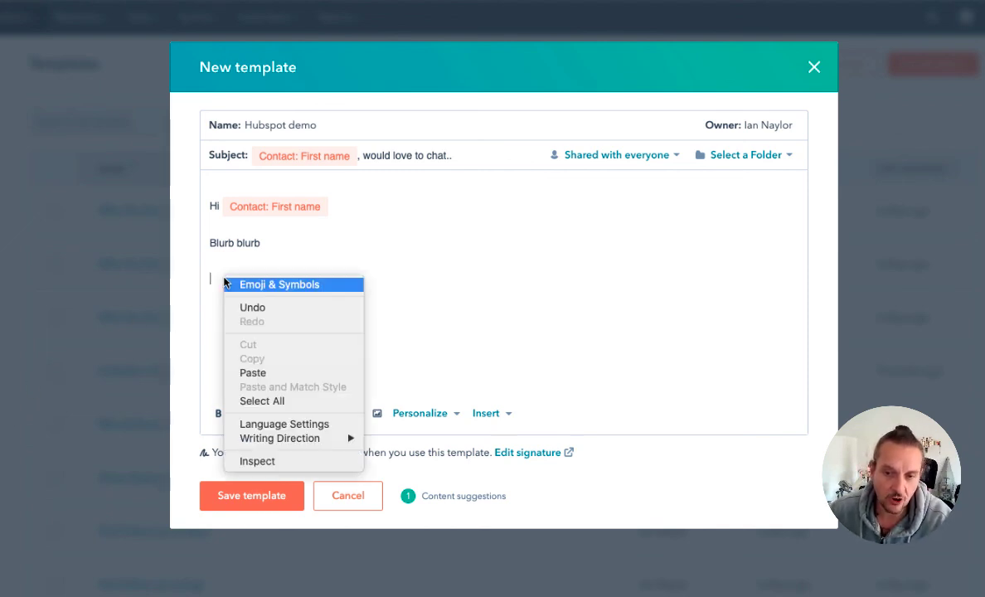
pyautogui.click(276, 374)
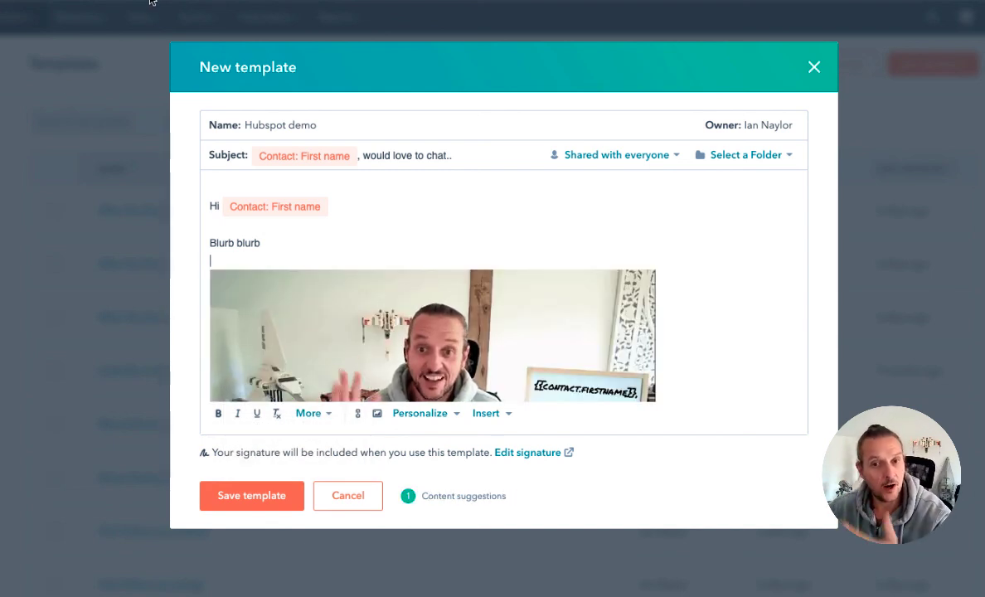
pyautogui.scroll(-3, 534, 215)
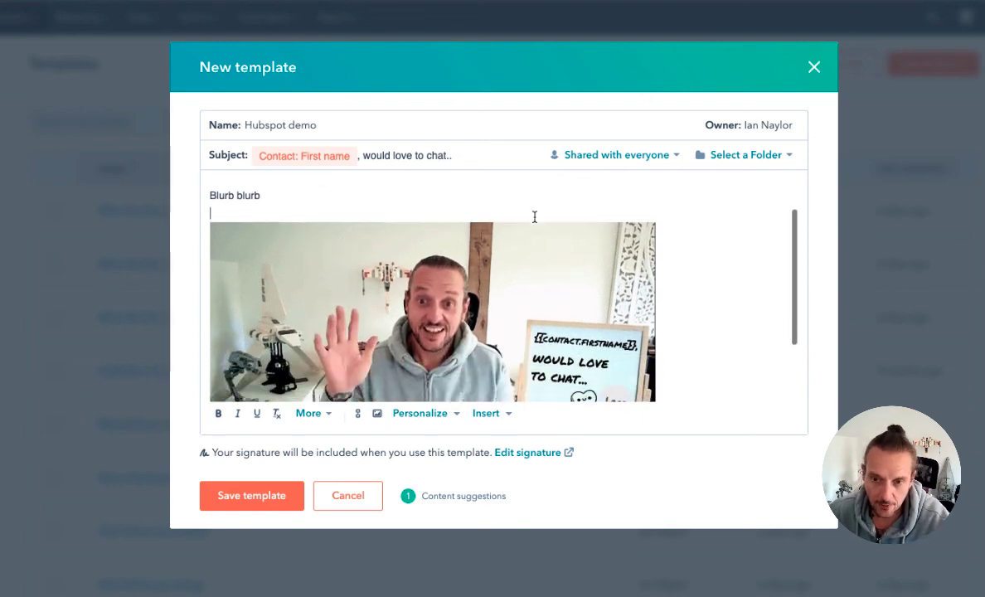
# Add the closing line "Thnks" below the image and save the template
pyautogui.click(727, 345)
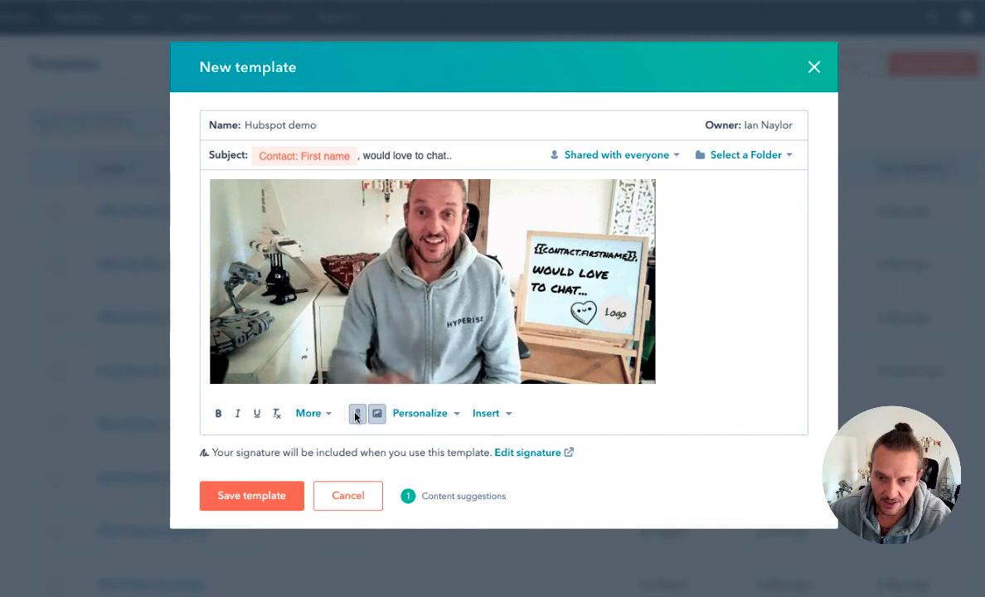
pyautogui.press('Return')
pyautogui.press('Return')
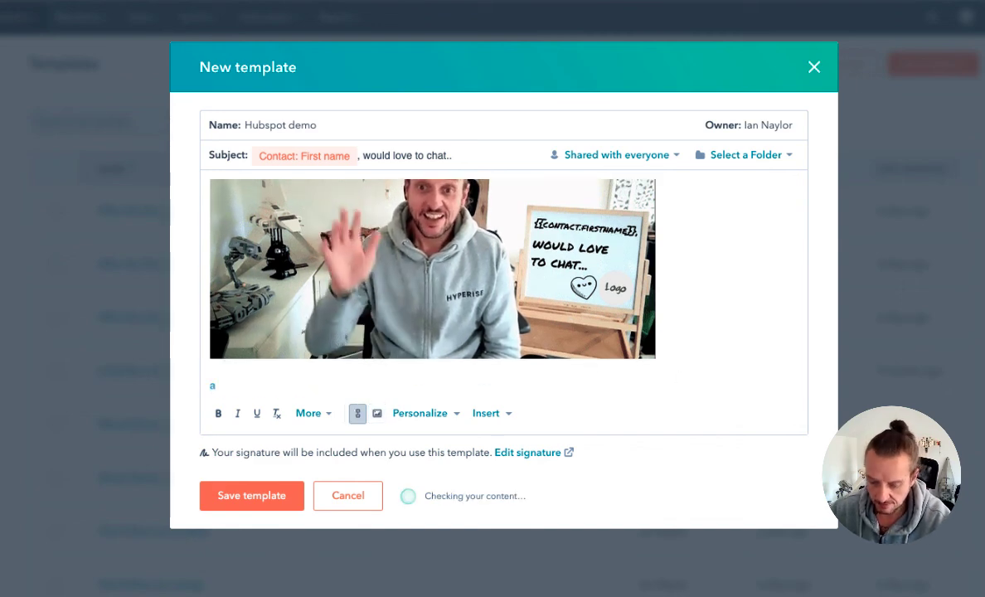
pyautogui.press('BackSpace')
pyautogui.press('BackSpace')
pyautogui.press('Down')
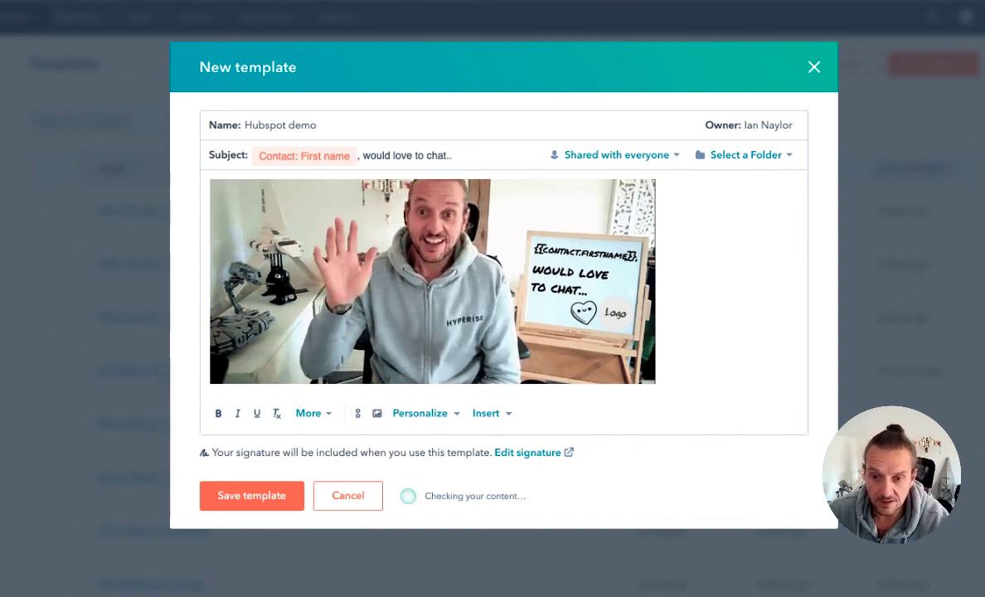
pyautogui.press('Return')
pyautogui.write('Thnks')
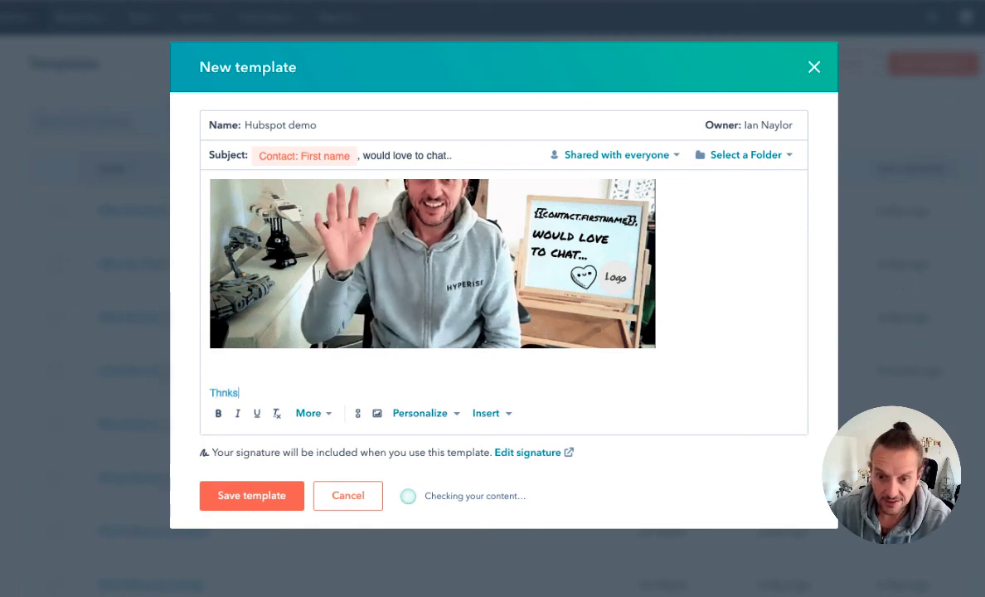
pyautogui.doubleClick(224, 393)
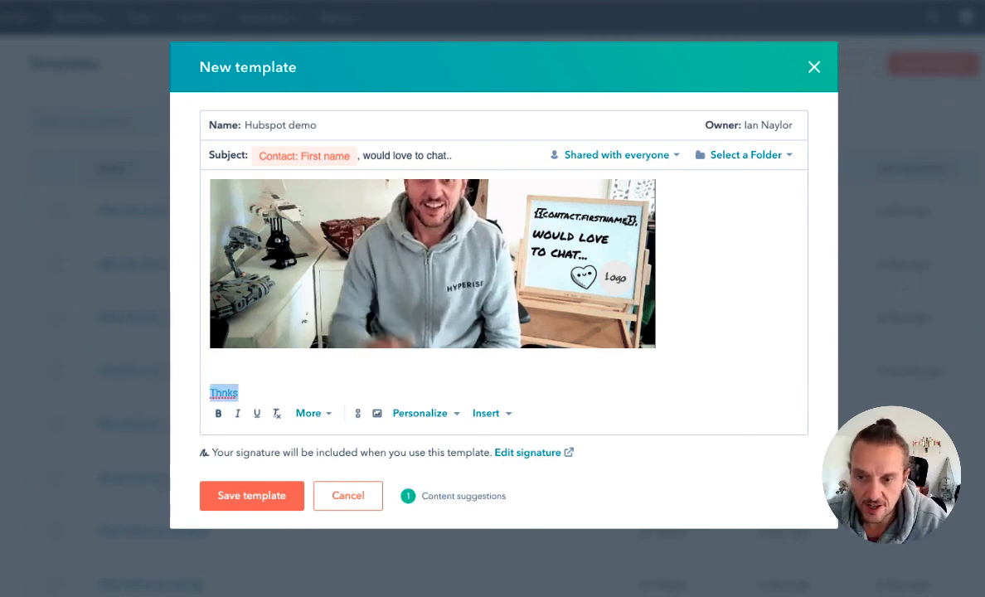
pyautogui.click(249, 495)
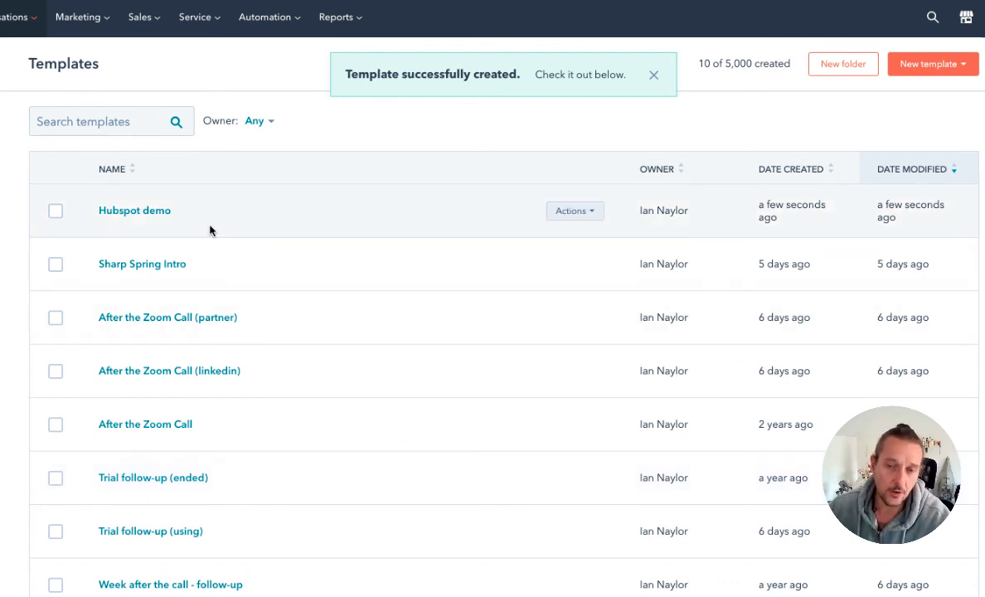
# Open the first contact's record from the contacts list and start a new email to that contact
pyautogui.click(87, 17)
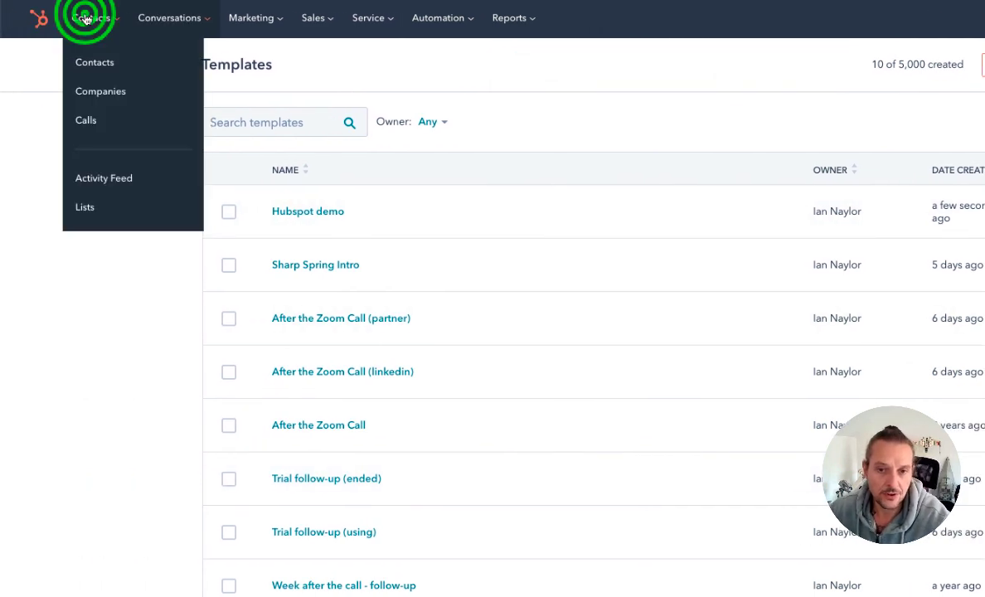
pyautogui.click(88, 58)
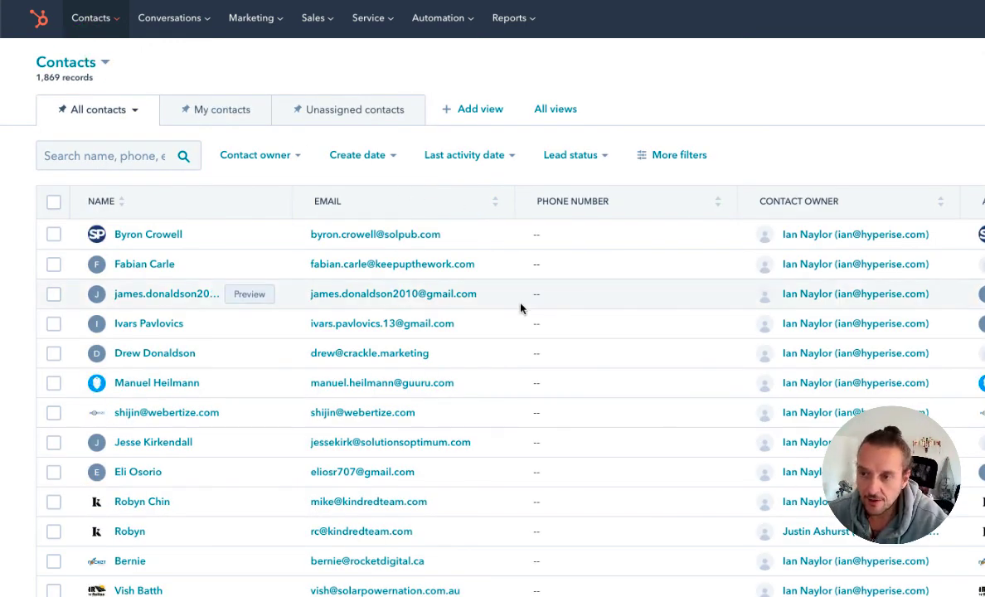
pyautogui.click(129, 235)
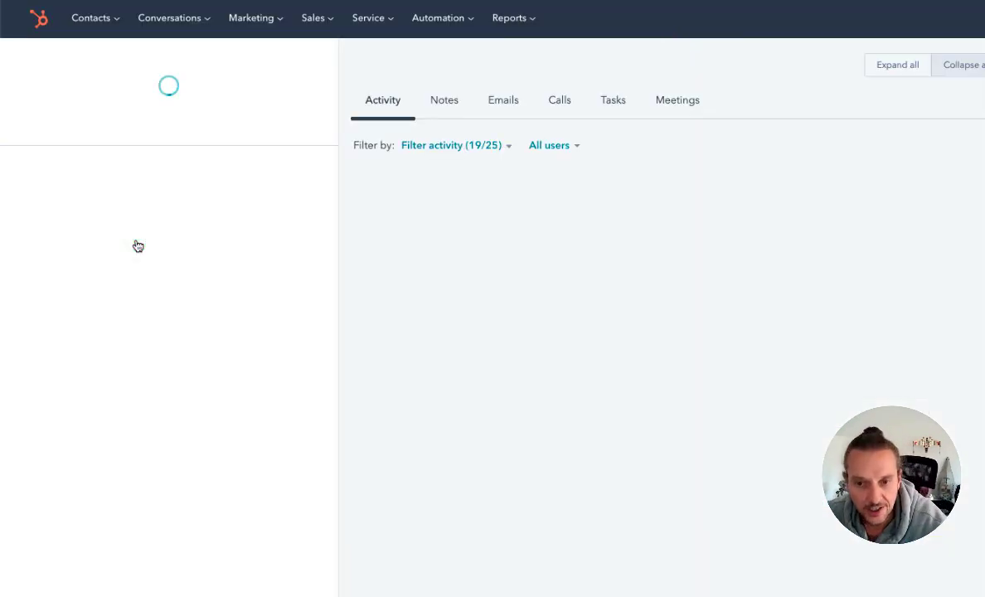
pyautogui.click(106, 192)
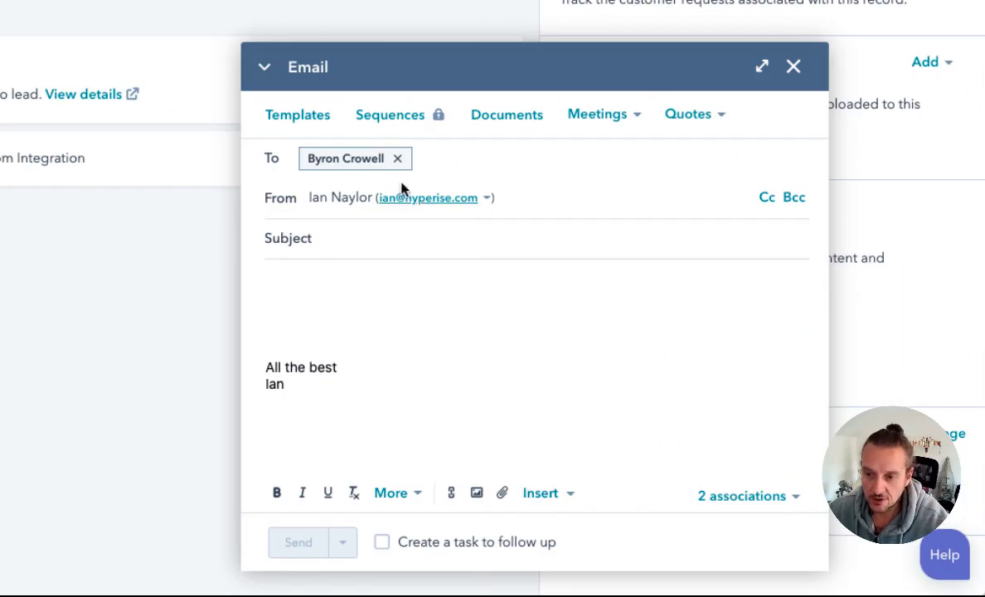
# Load the "Hubspot demo" template into the email and check the personalised text, image and logo
pyautogui.click(296, 118)
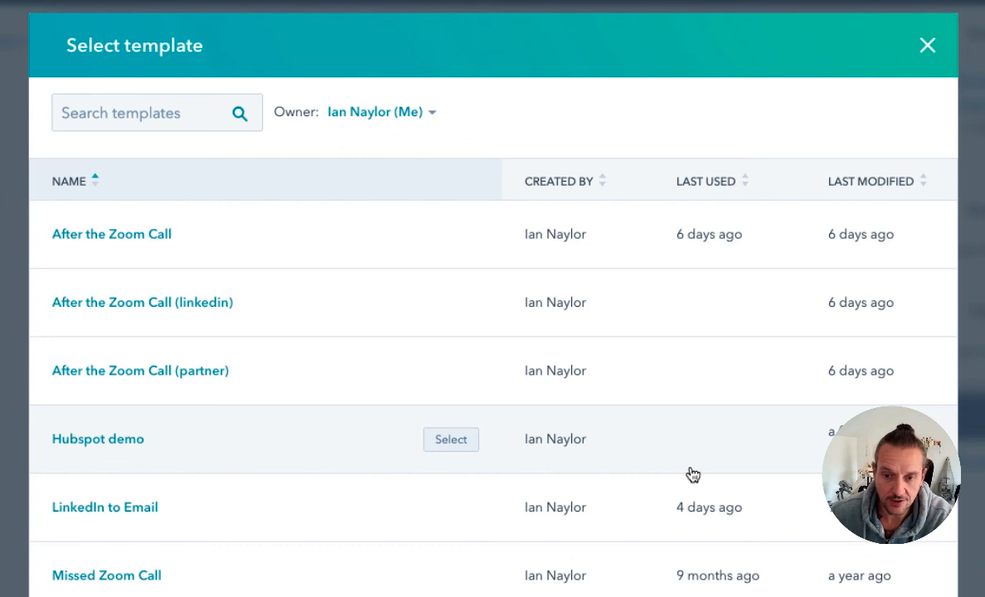
pyautogui.click(94, 442)
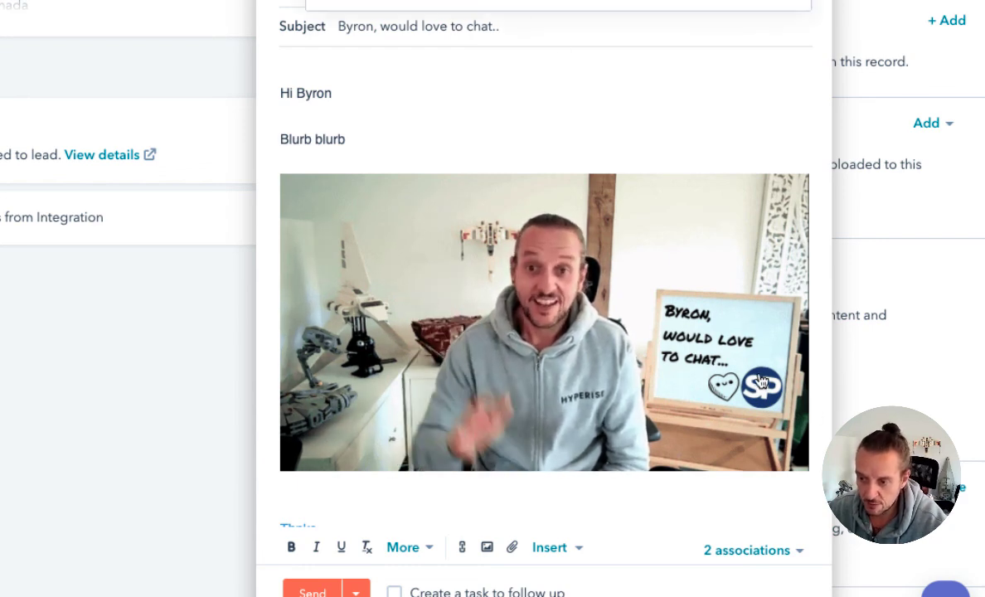
pyautogui.scroll(-2, 533, 283)
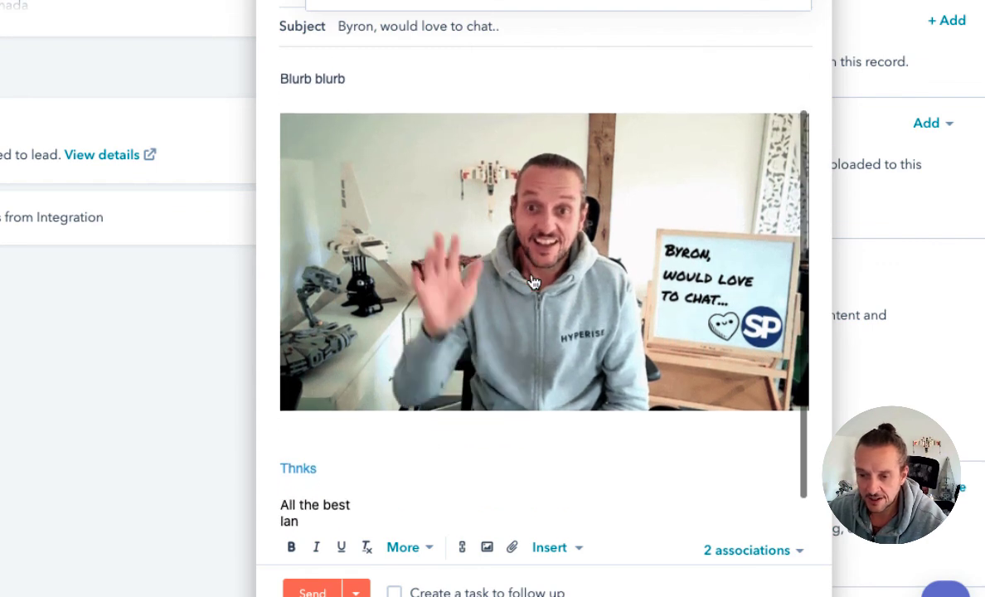
pyautogui.scroll(2, 533, 283)
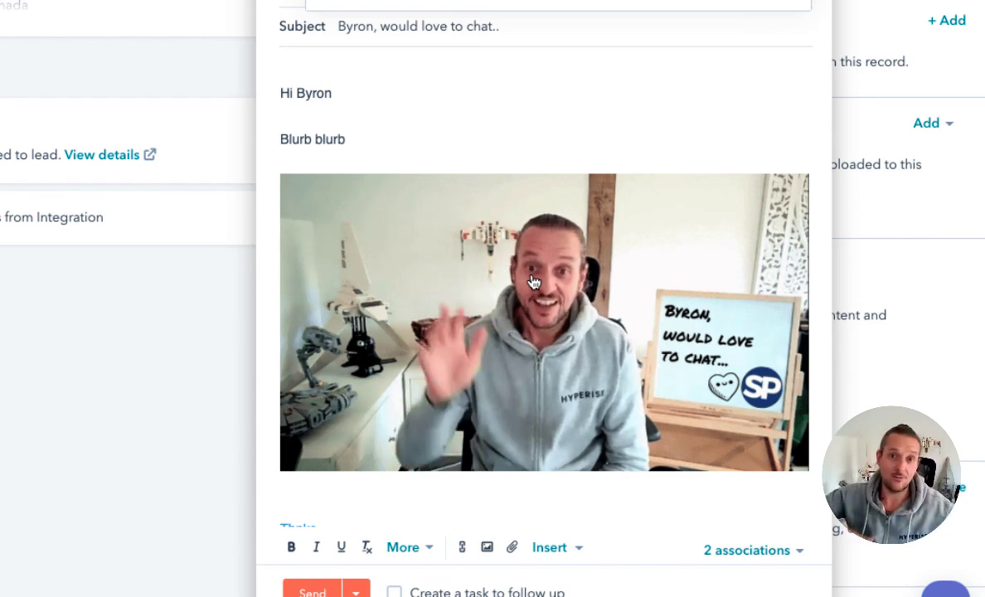
# Go to hyperise.com in the browser and open the free trial registration form
pyautogui.click(522, 129)
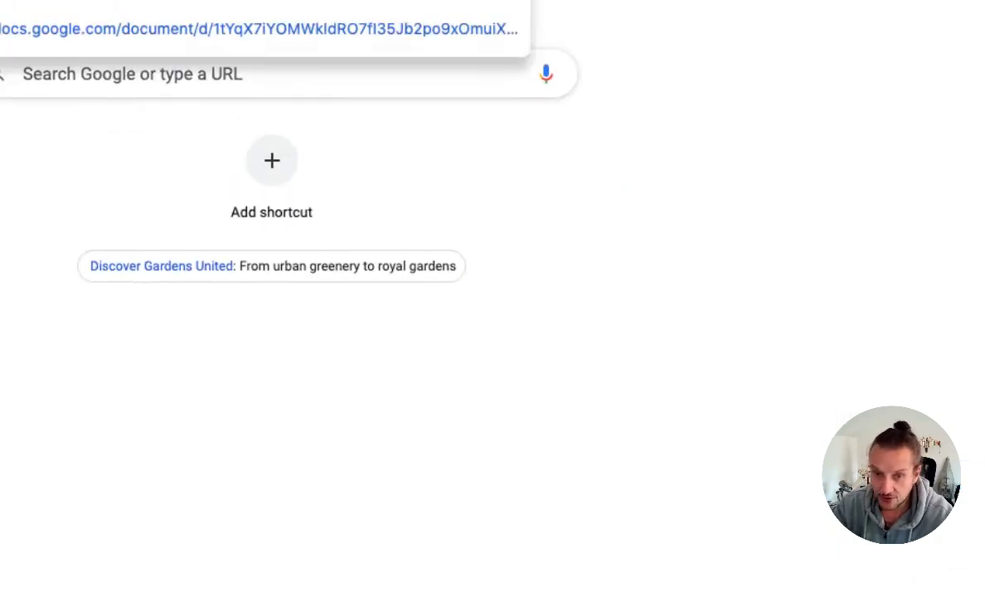
pyautogui.write('hypr')
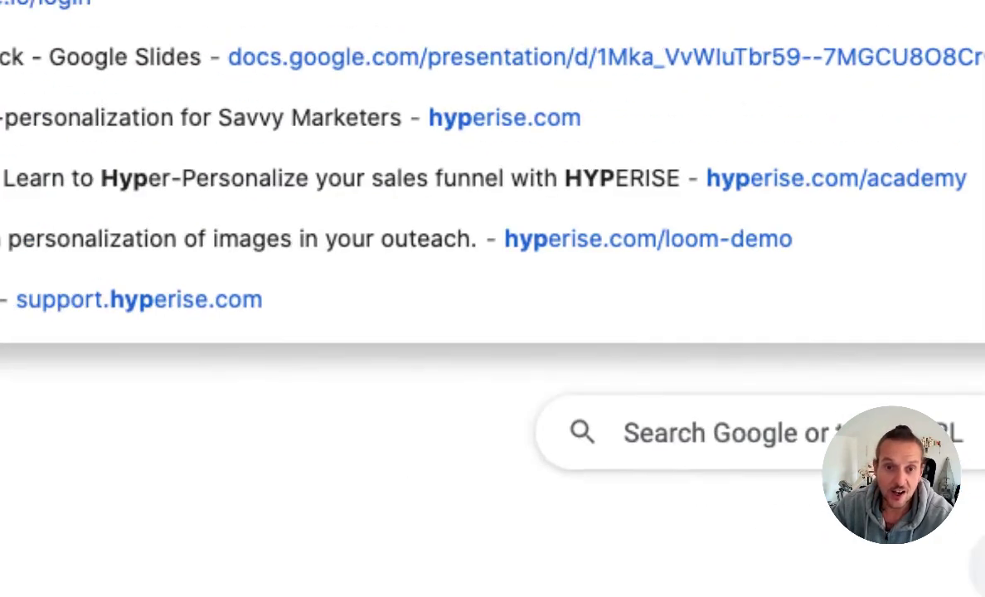
pyautogui.press('BackSpace')
pyautogui.write('er')
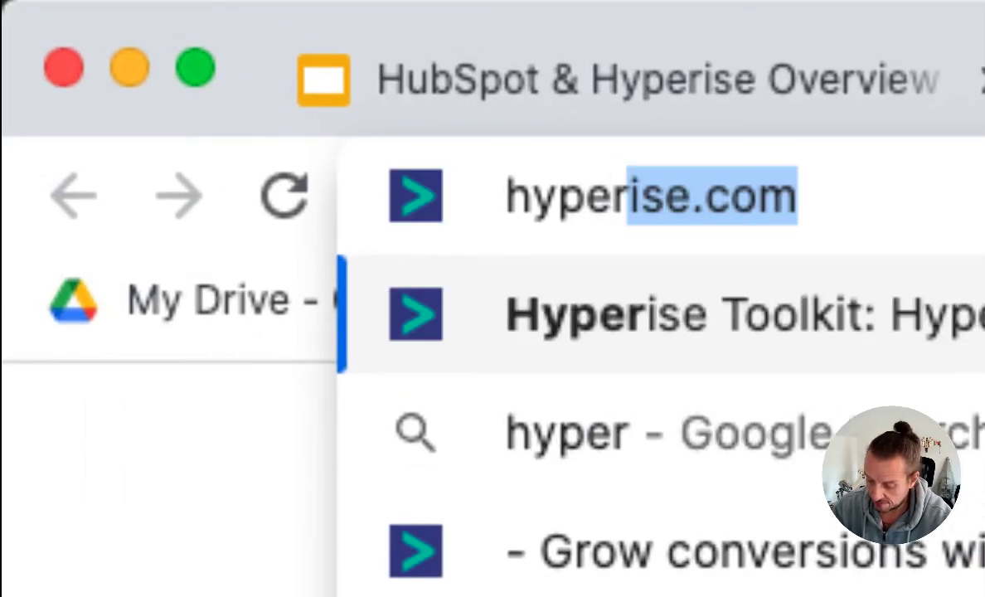
pyautogui.press('Return')
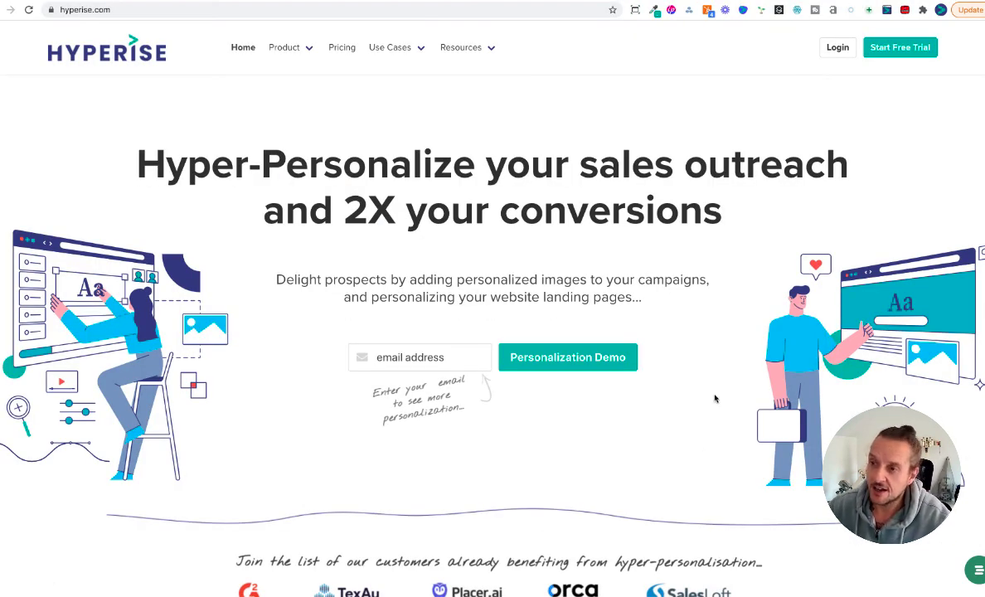
pyautogui.click(897, 48)
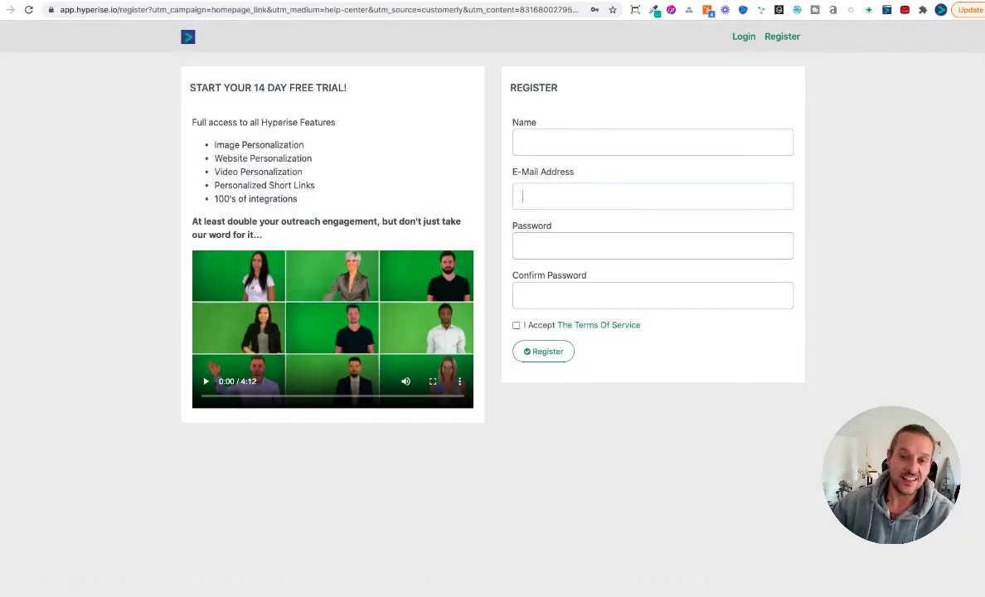